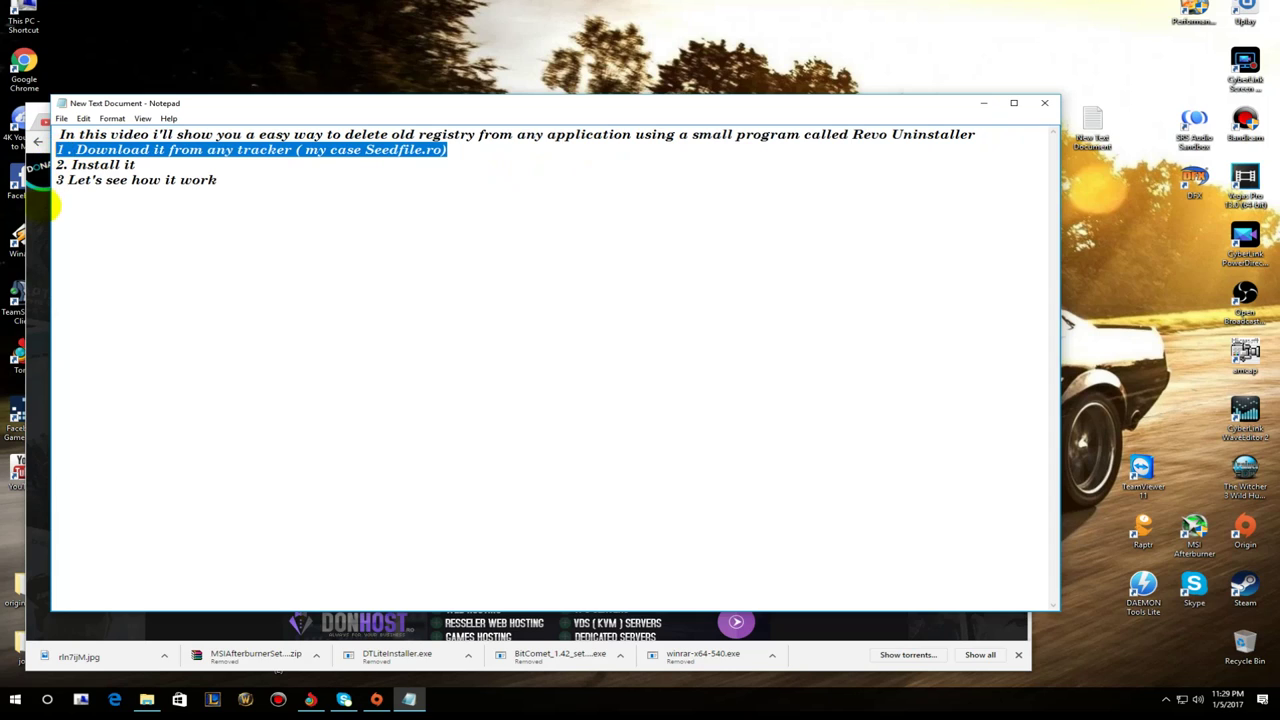
Switch to Chrome and review the details page of the Revo Uninstaller Pro 3.1.5 FINAL torrent.
key("alt+Tab")
scroll(470, 415, "down", 1)
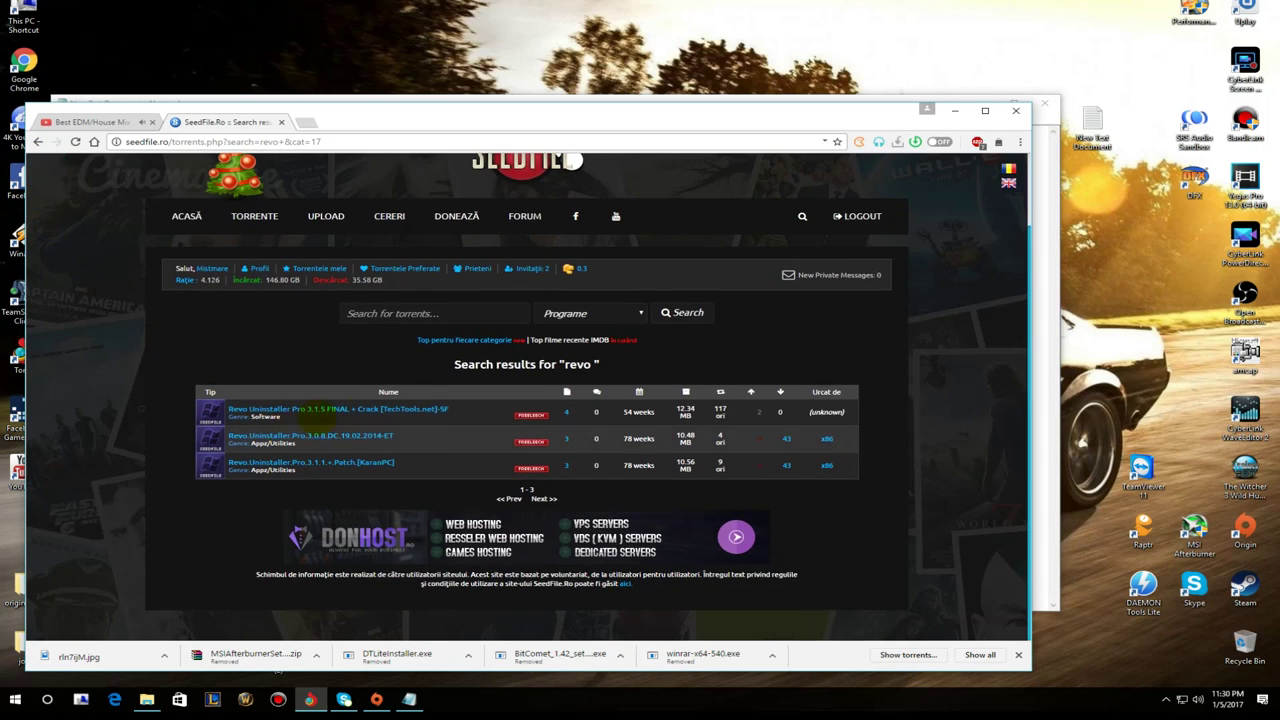
left_click_drag(467, 410, 255, 408)
left_click(258, 408)
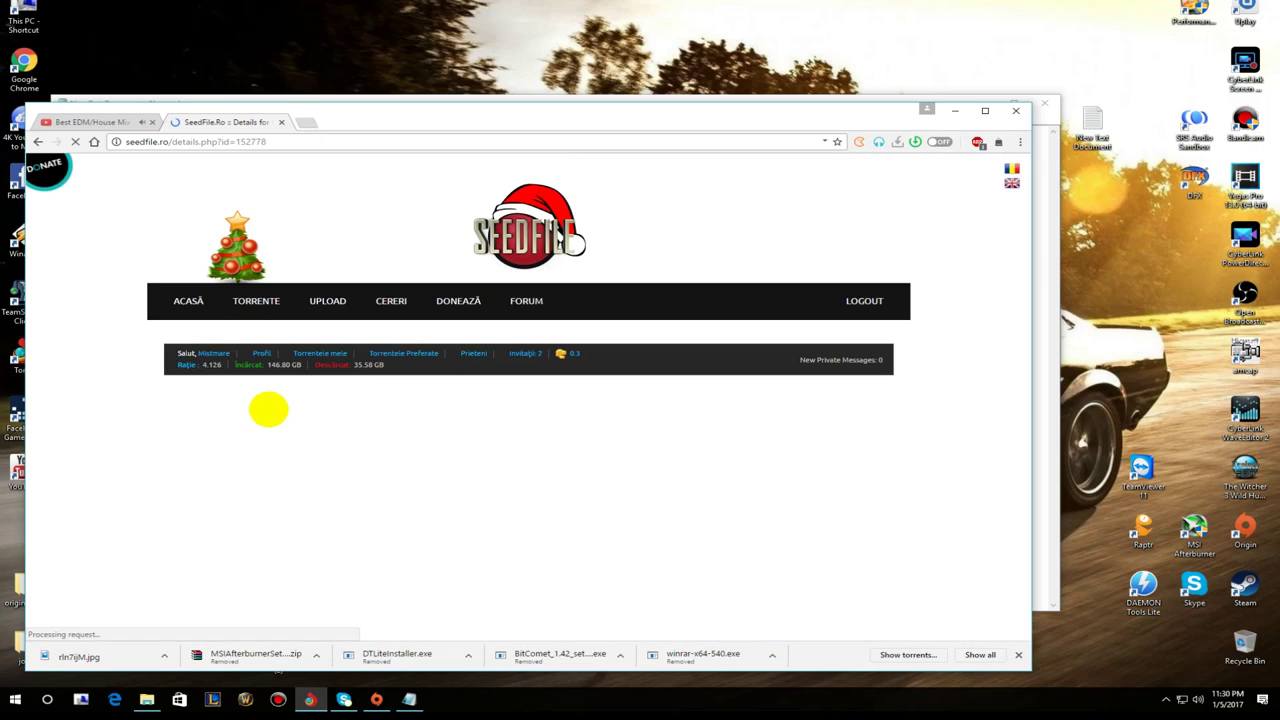
scroll(262, 408, "down", 5)
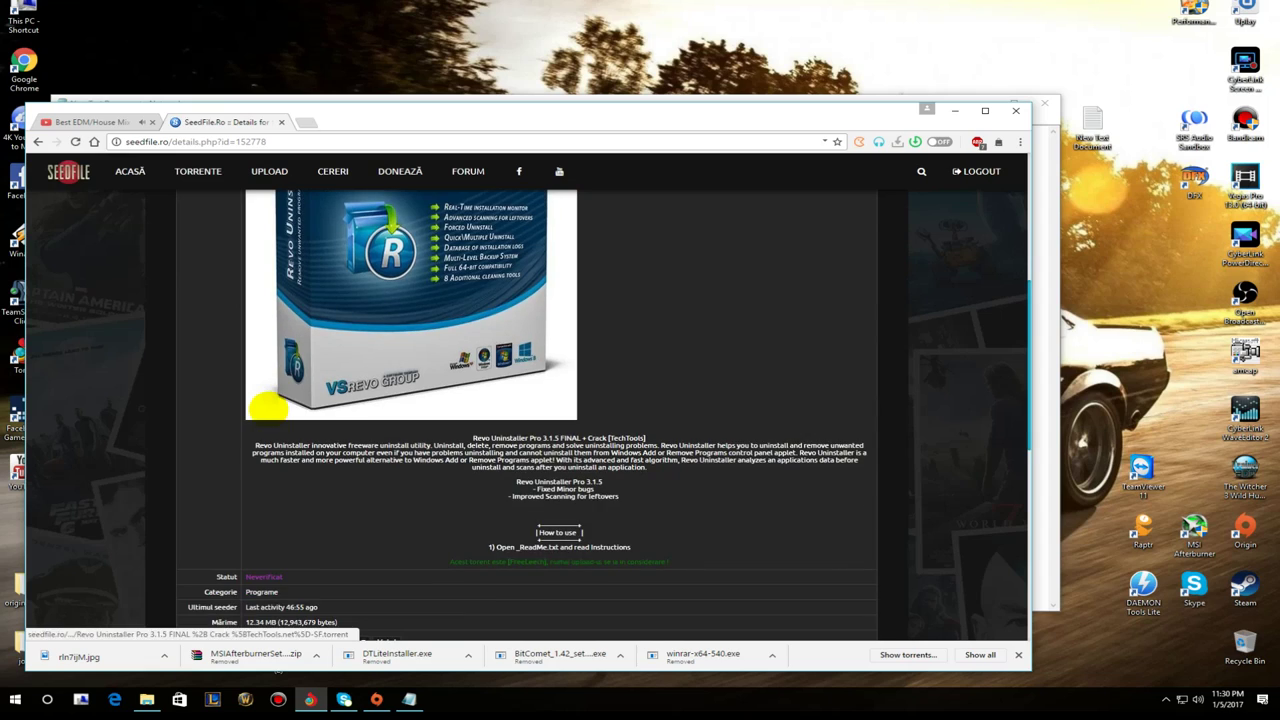
scroll(264, 404, "up", 6)
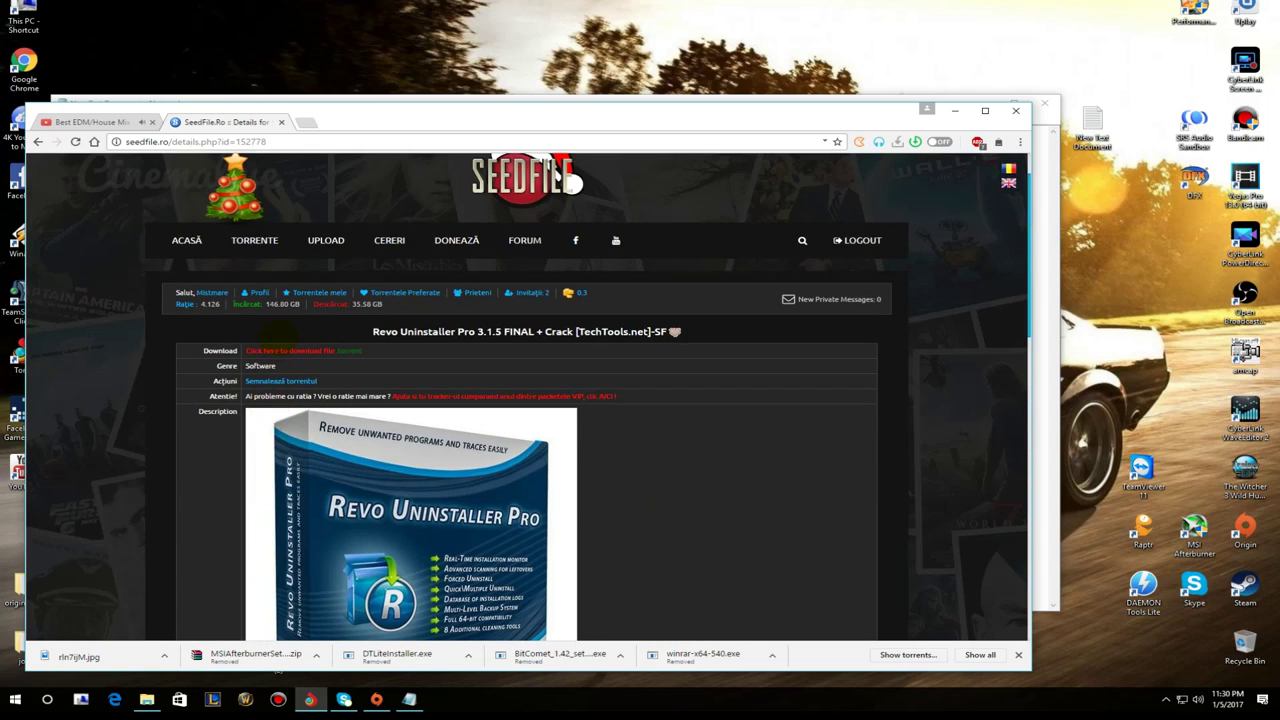
Download the Revo Uninstaller torrent file and open it, cancelling the addition of the torrent.
left_click(290, 351)
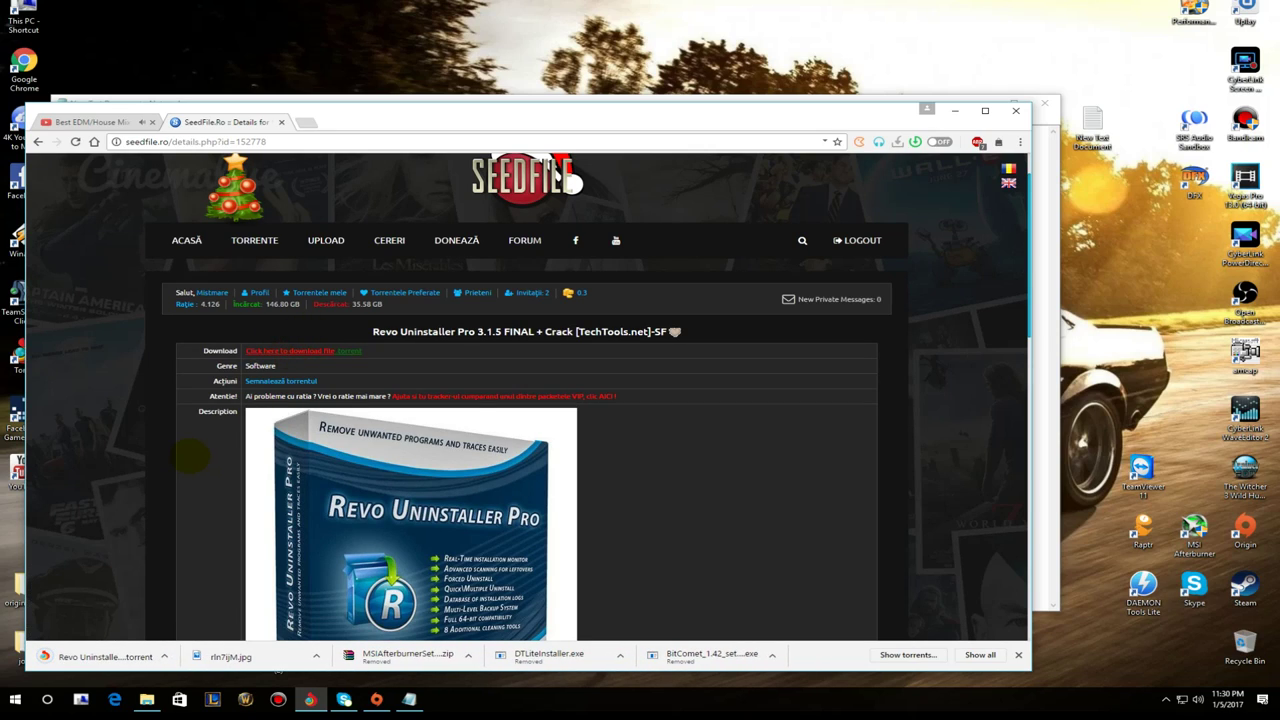
left_click(134, 655)
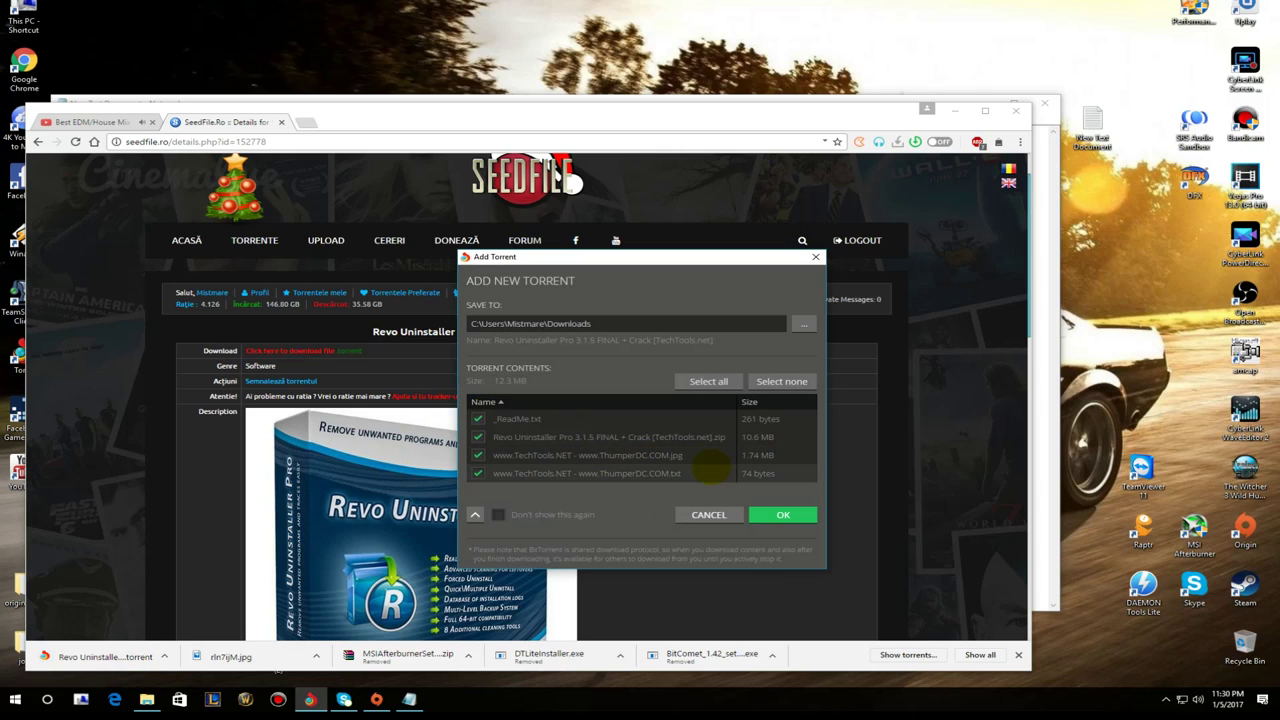
left_click(707, 514)
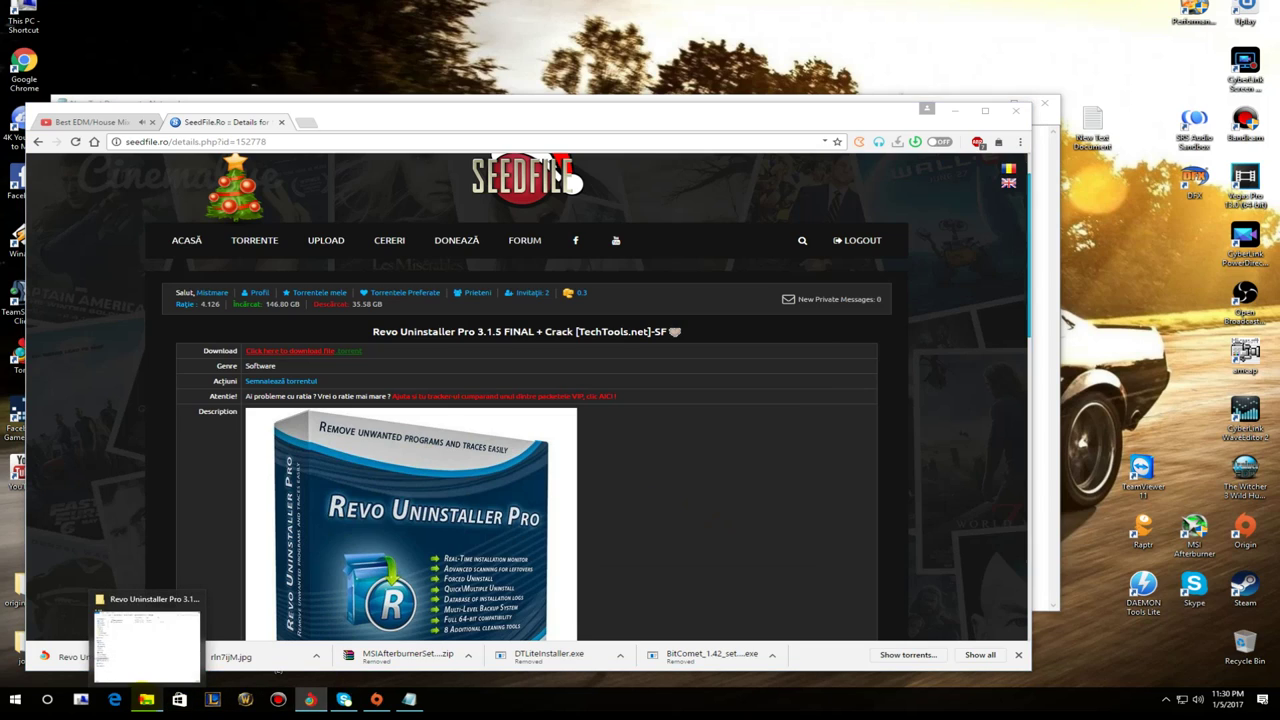
Switch to File Explorer and run RevoUninProSetup from the Revo Uninstaller Pro 3.1.2- XenoCoder folder, with English as the setup language.
left_click(147, 699)
left_click_drag(528, 27, 490, 66)
left_click(382, 150)
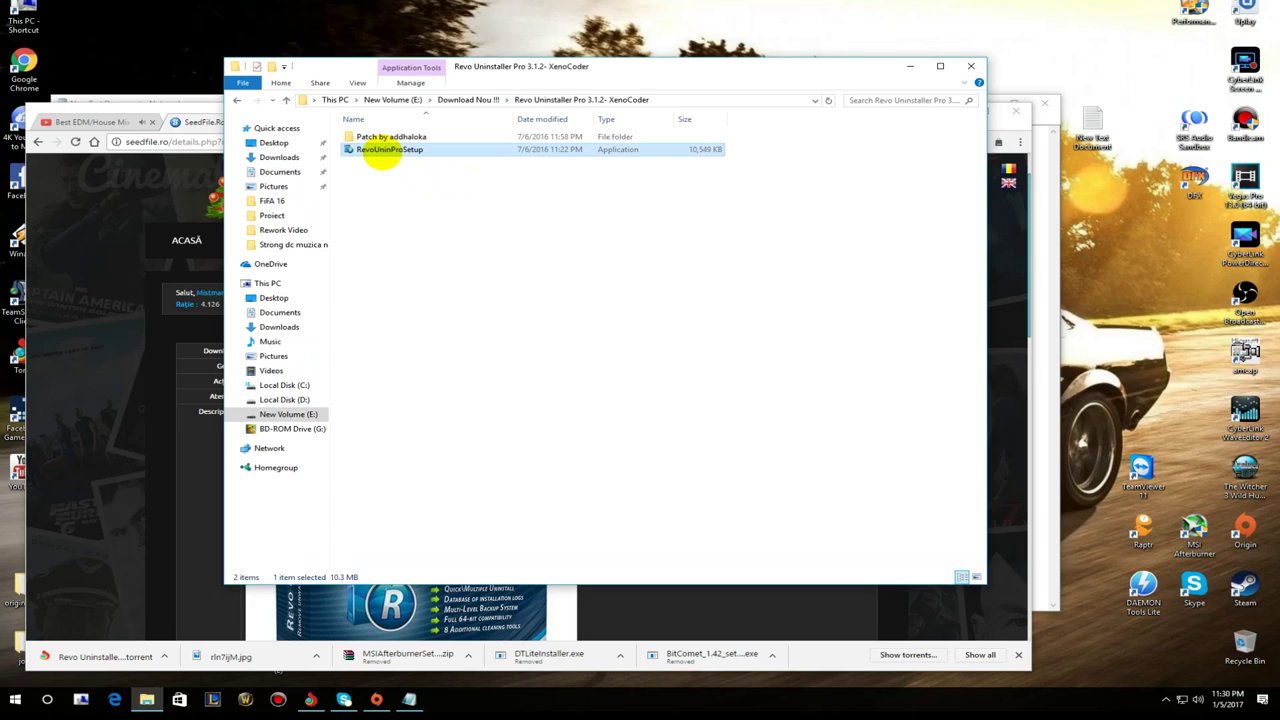
double_click(382, 150)
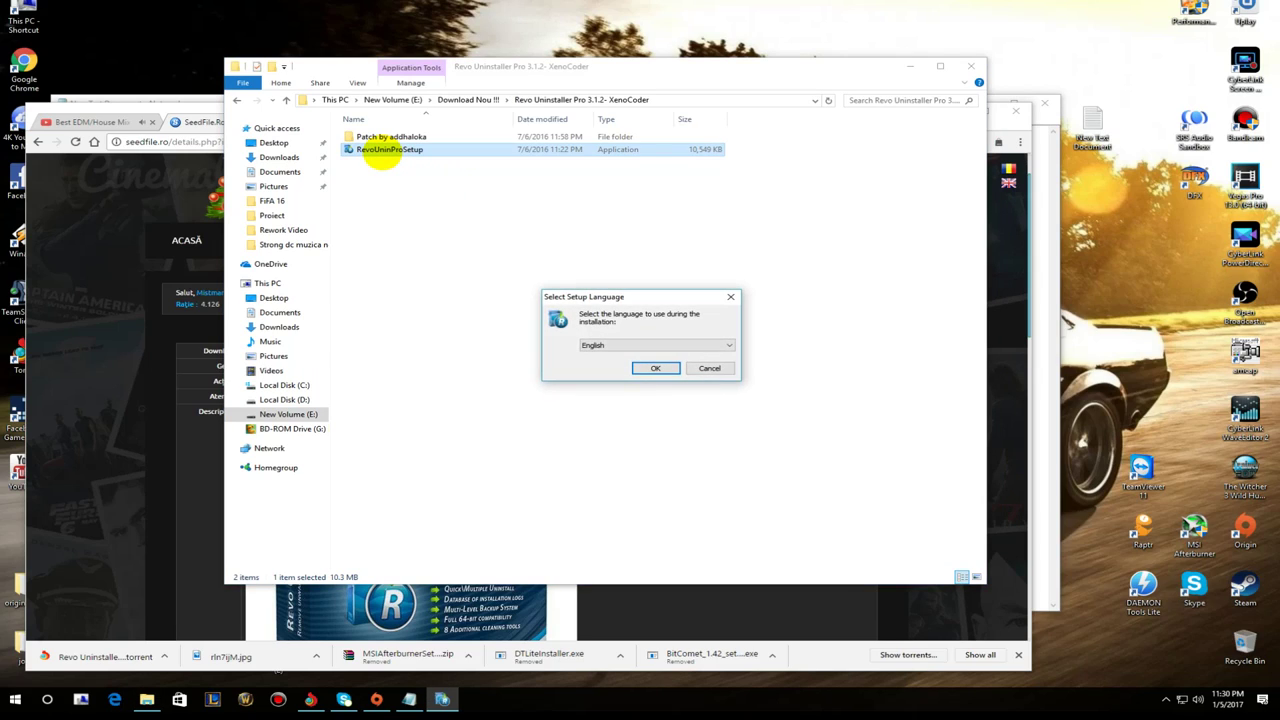
left_click(657, 369)
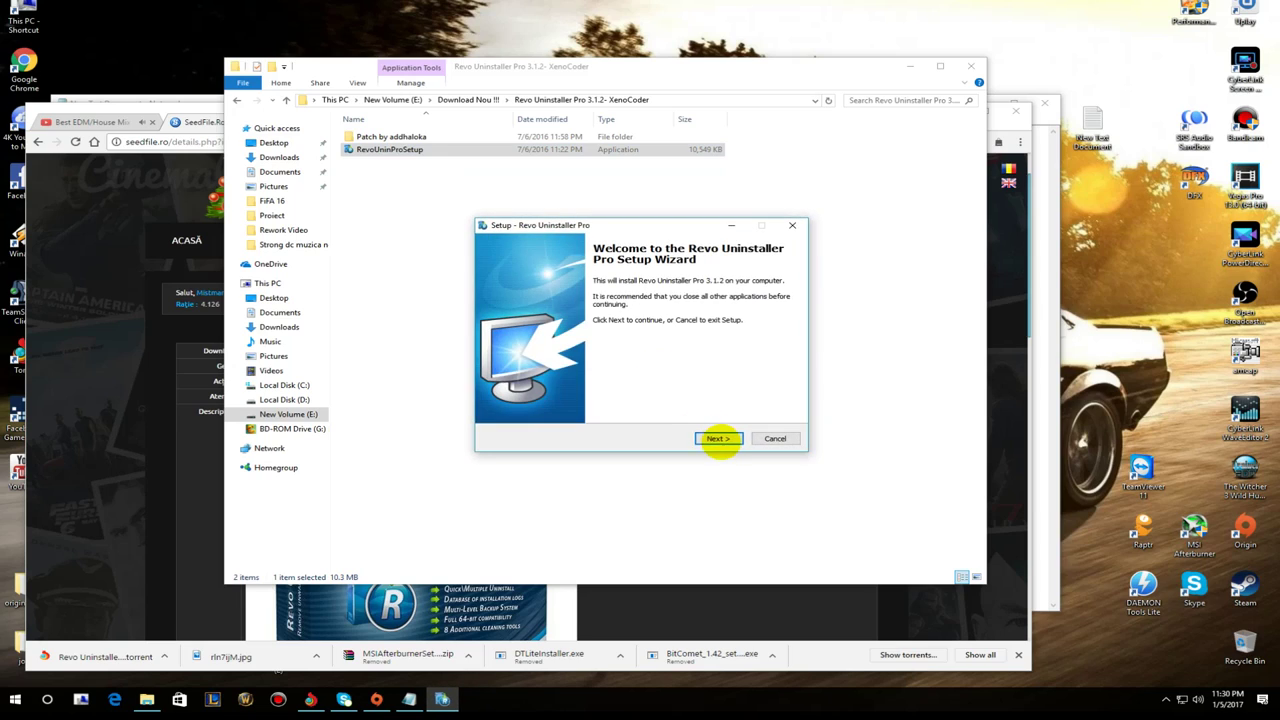
Accept the license agreement and install Revo Uninstaller Pro with desktop and Quick Launch icons.
left_click(719, 438)
left_click(566, 401)
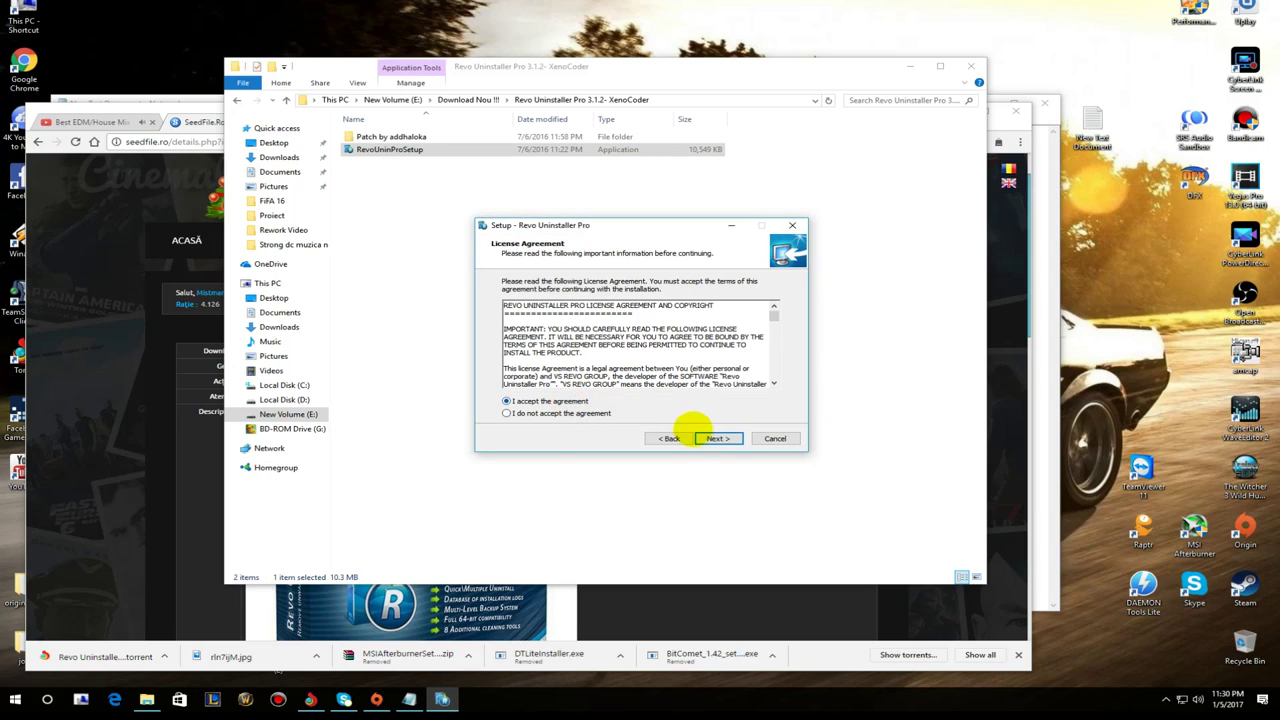
left_click(710, 438)
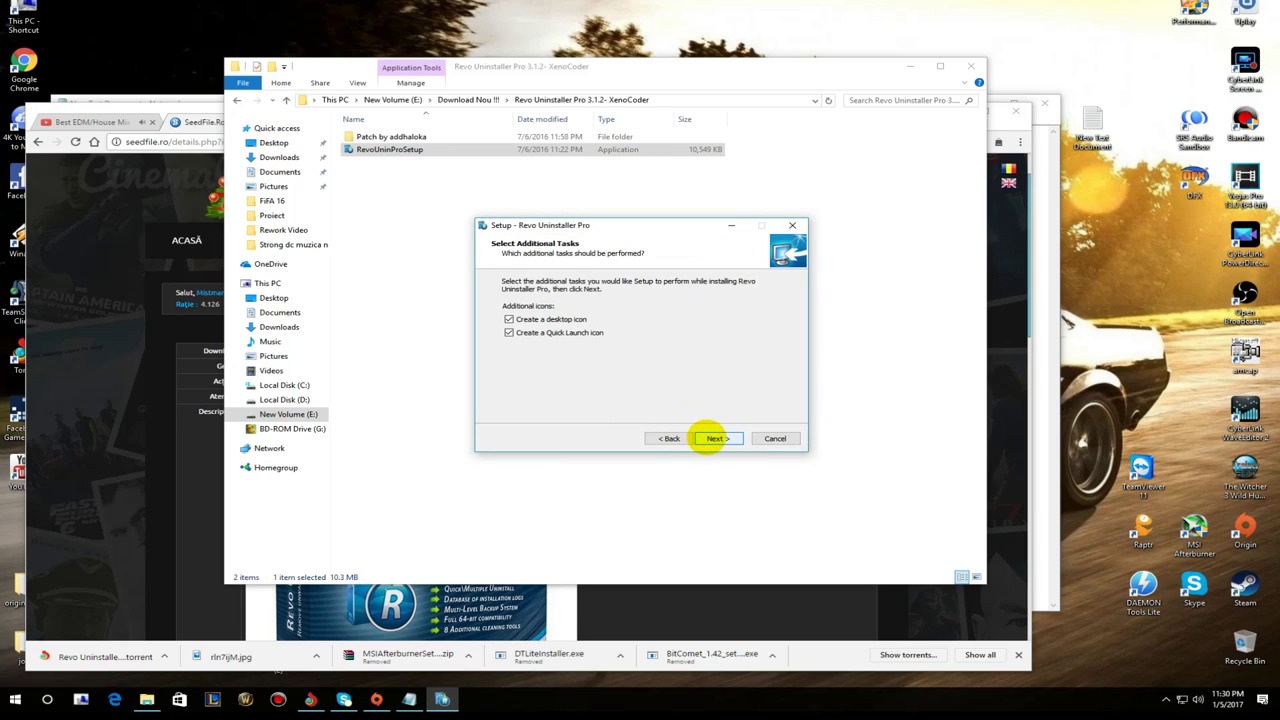
left_click(710, 438)
left_click(706, 437)
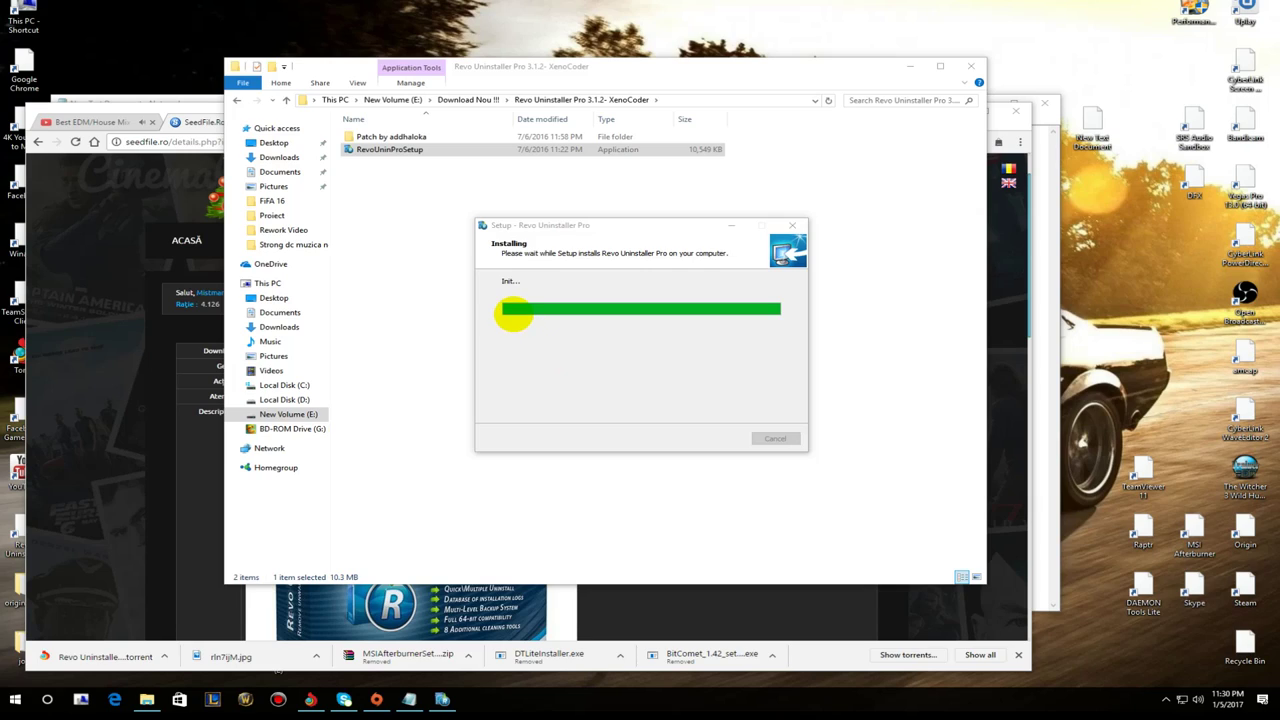
Finish the setup without launching Revo Uninstaller Pro and close the thank-you web page.
left_click(622, 333)
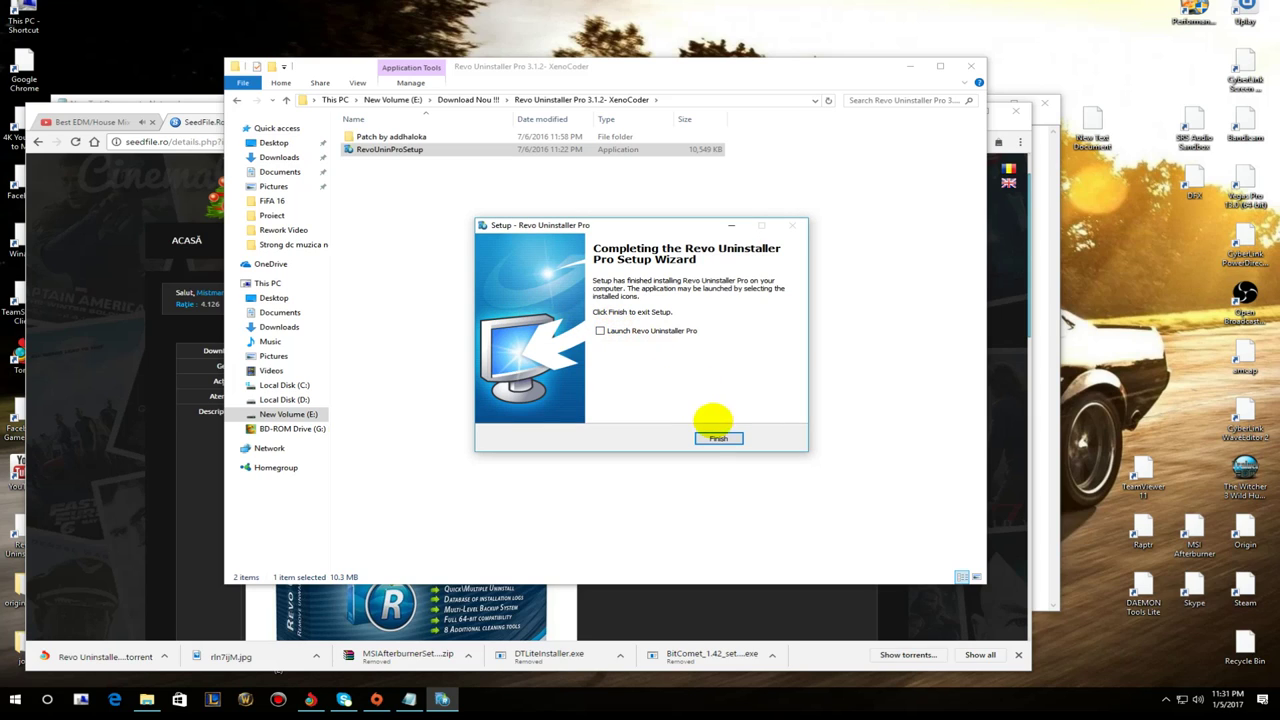
left_click(716, 436)
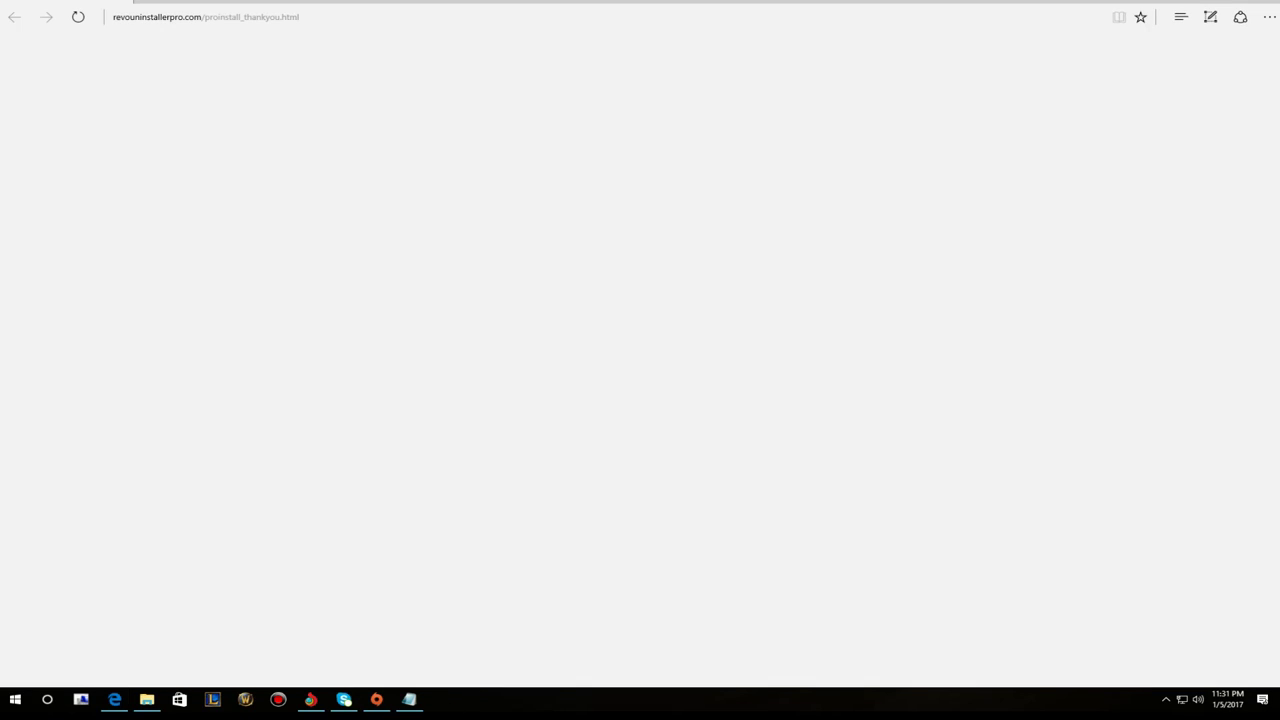
left_click(871, 137)
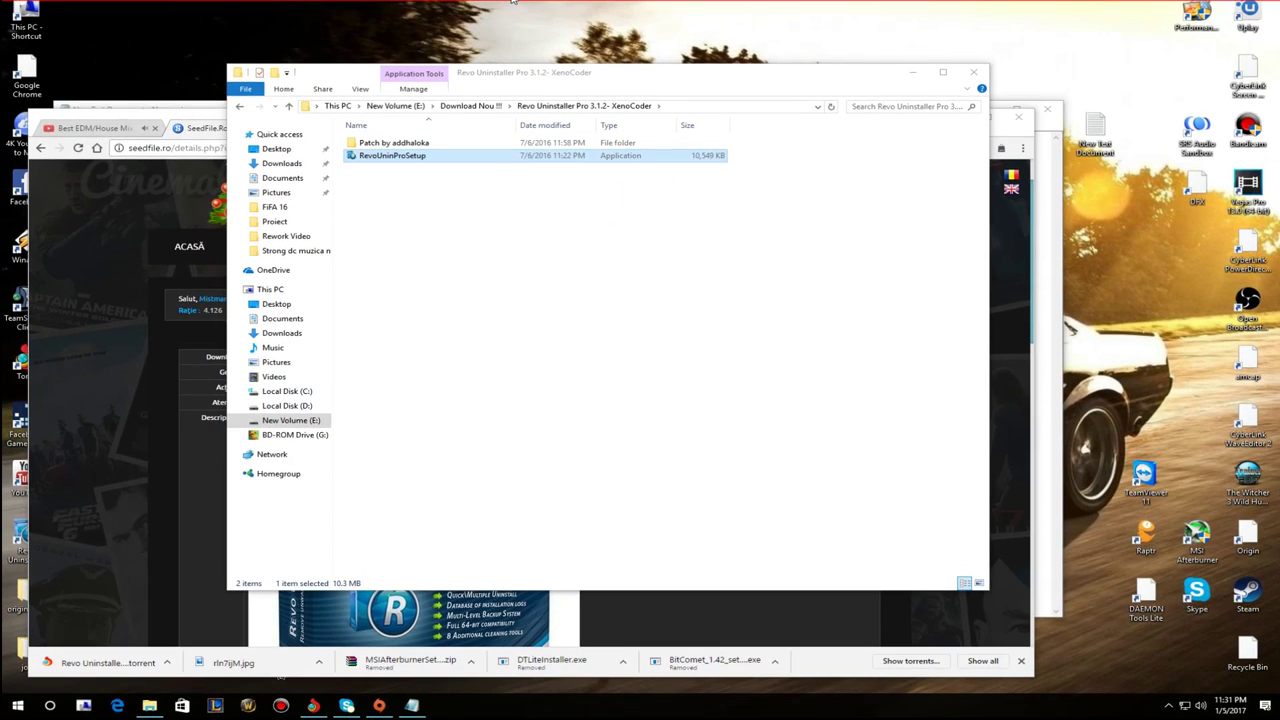
Open the Patch by addhaloka folder and run the RUP_3.1.x_Registrator application.
left_click(475, 174)
double_click(372, 136)
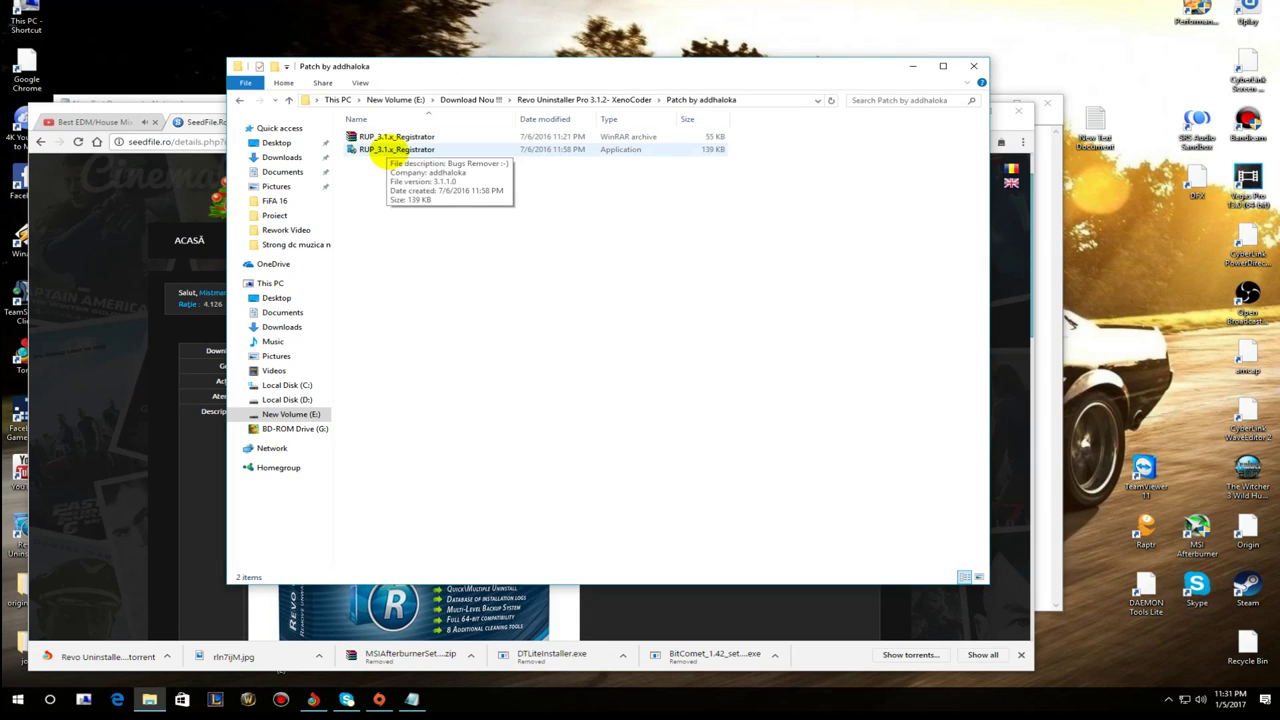
left_click(393, 150)
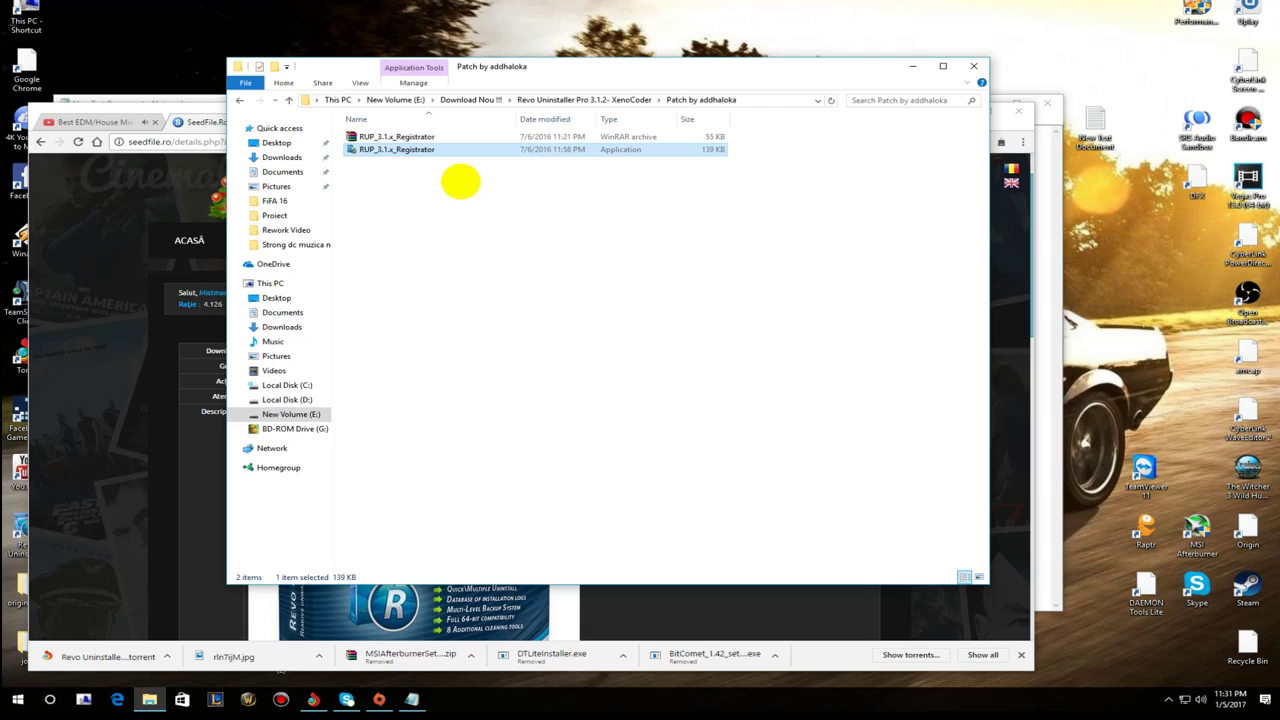
key("Return")
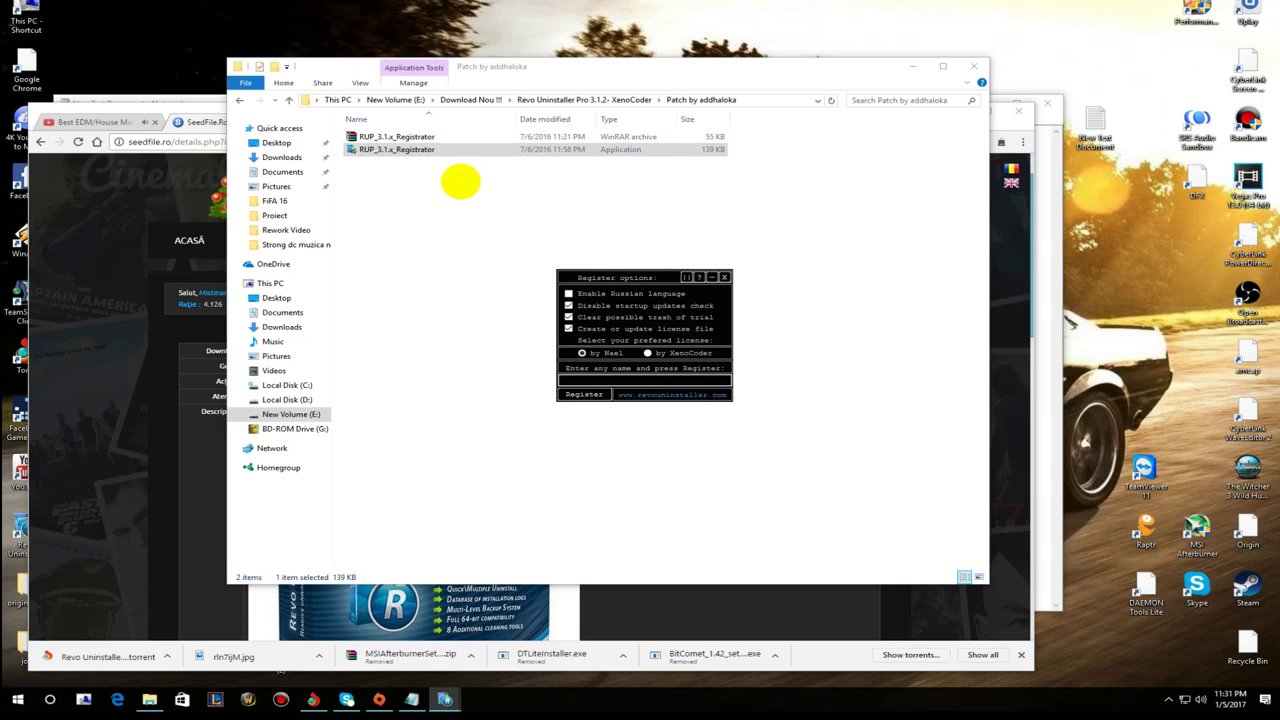
Register the program under the user's name with the default register options and close the registrator.
left_click(600, 379)
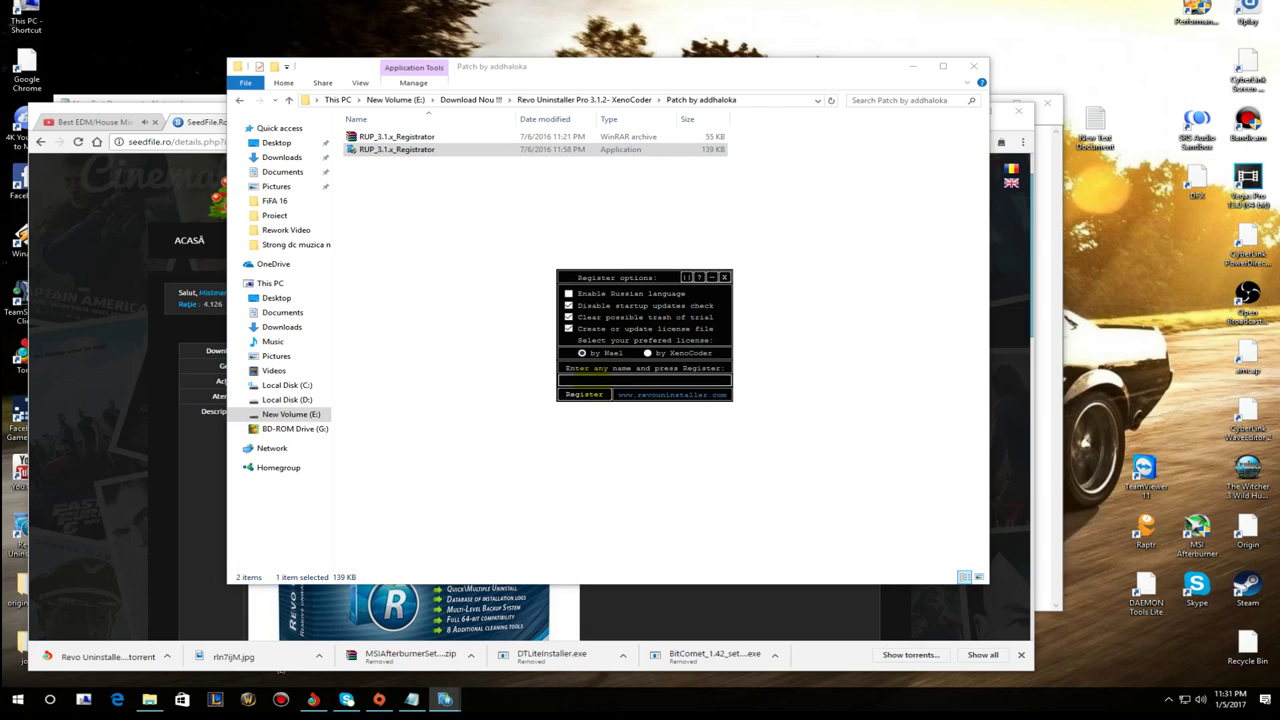
left_click(592, 381)
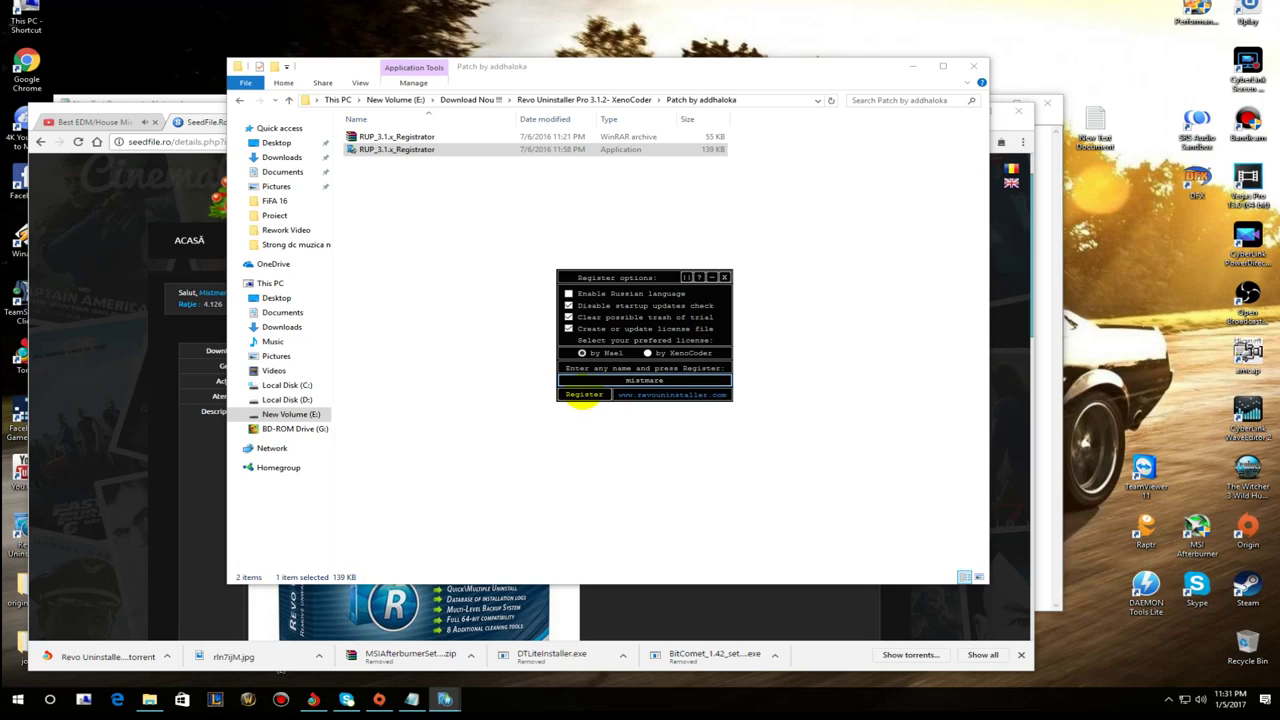
left_click(584, 394)
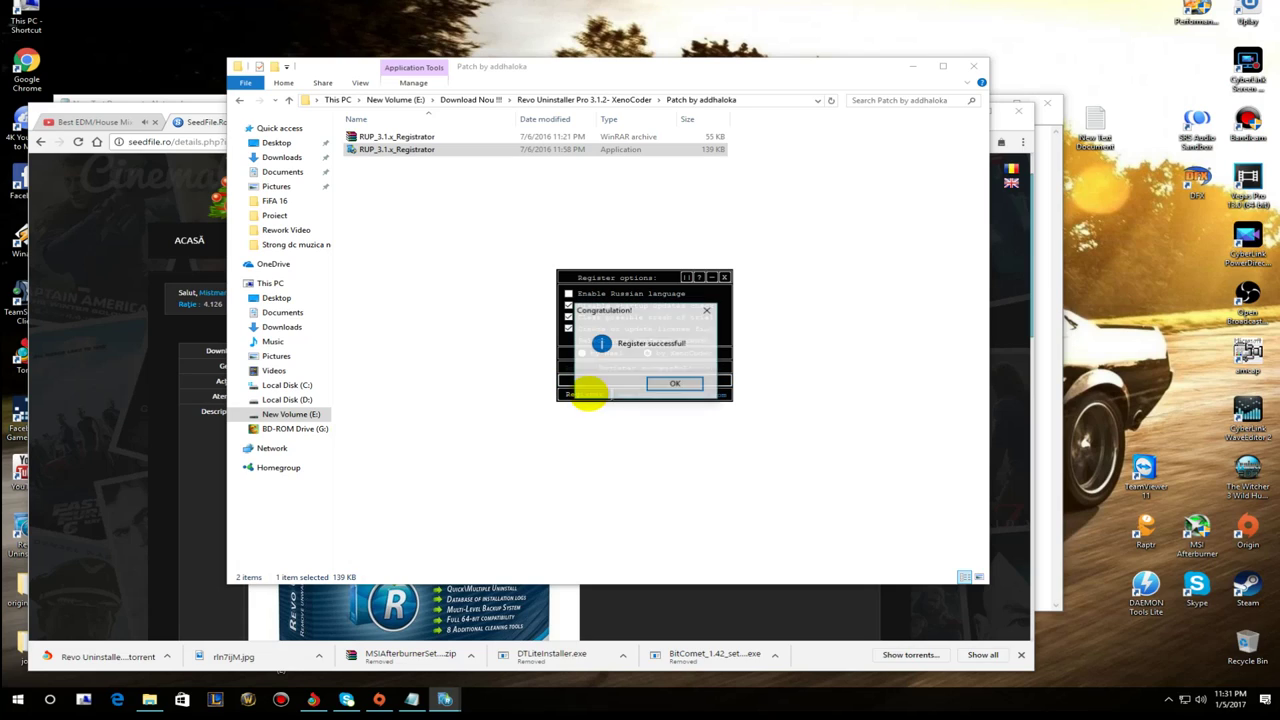
left_click(684, 383)
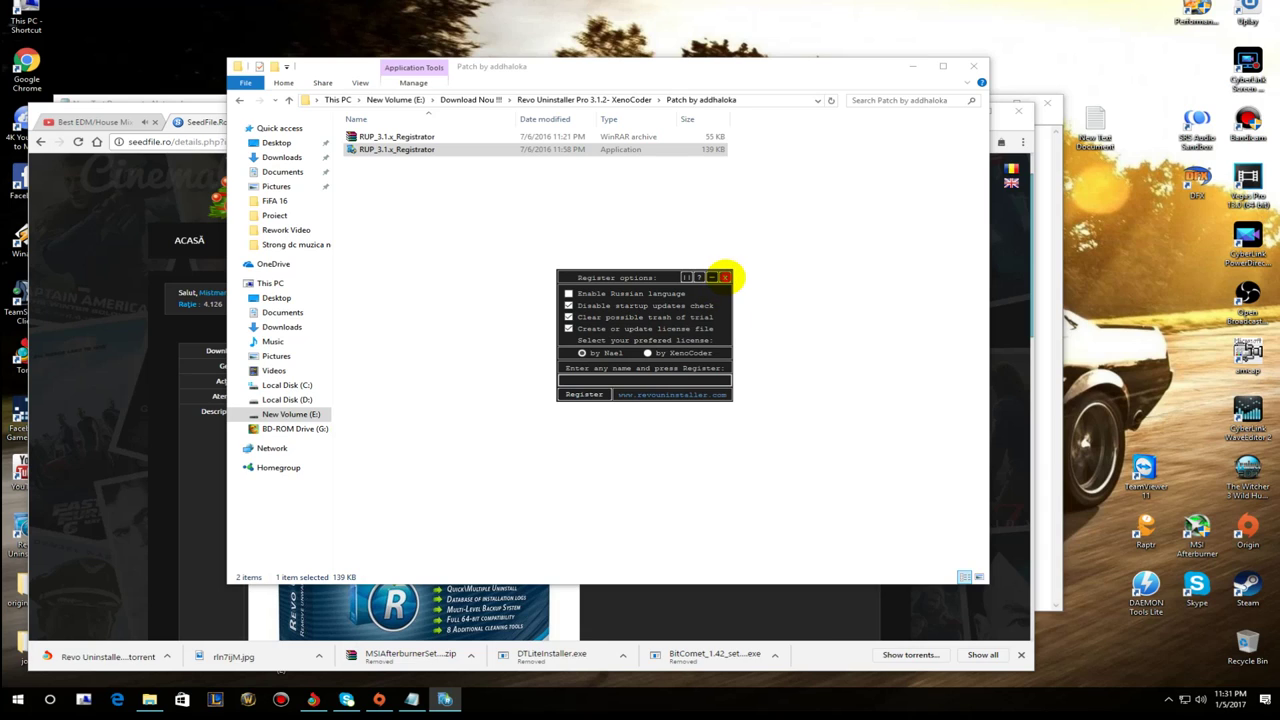
left_click(724, 277)
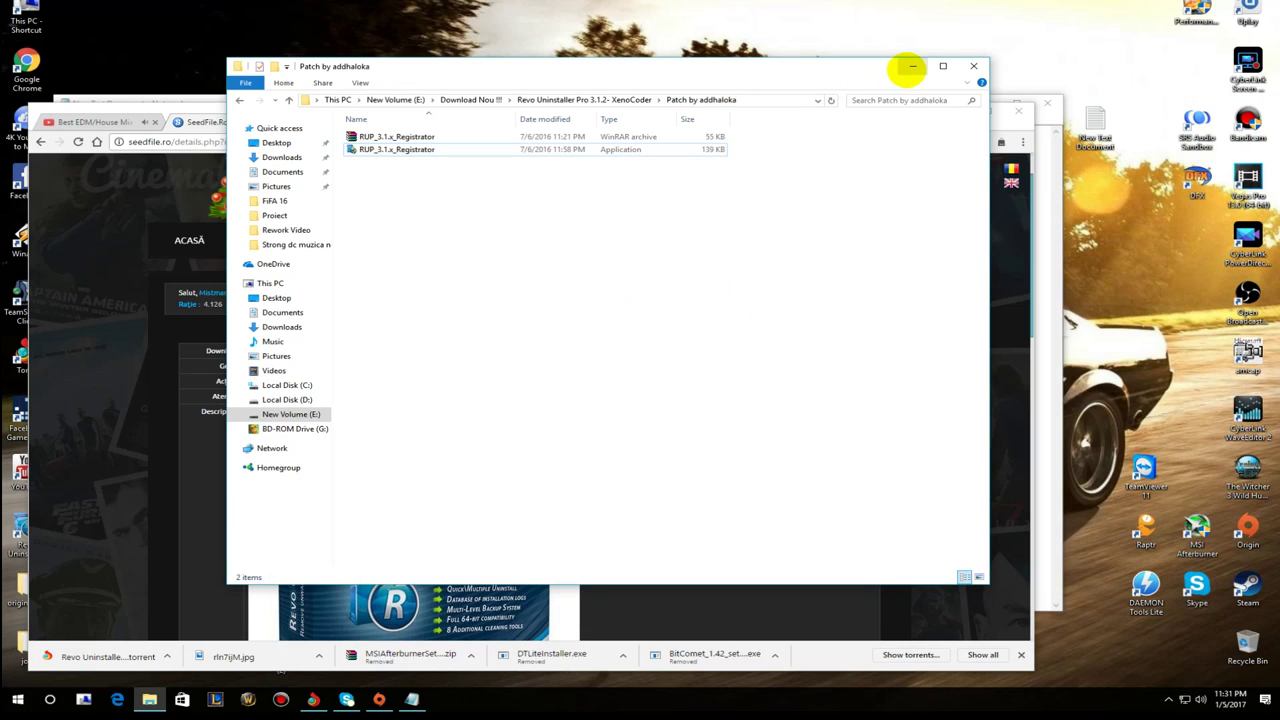
Find Revo Uninstaller Pro by searching Windows for "revo", launch it, and minimize the windows covering it.
left_click(910, 66)
left_click(50, 697)
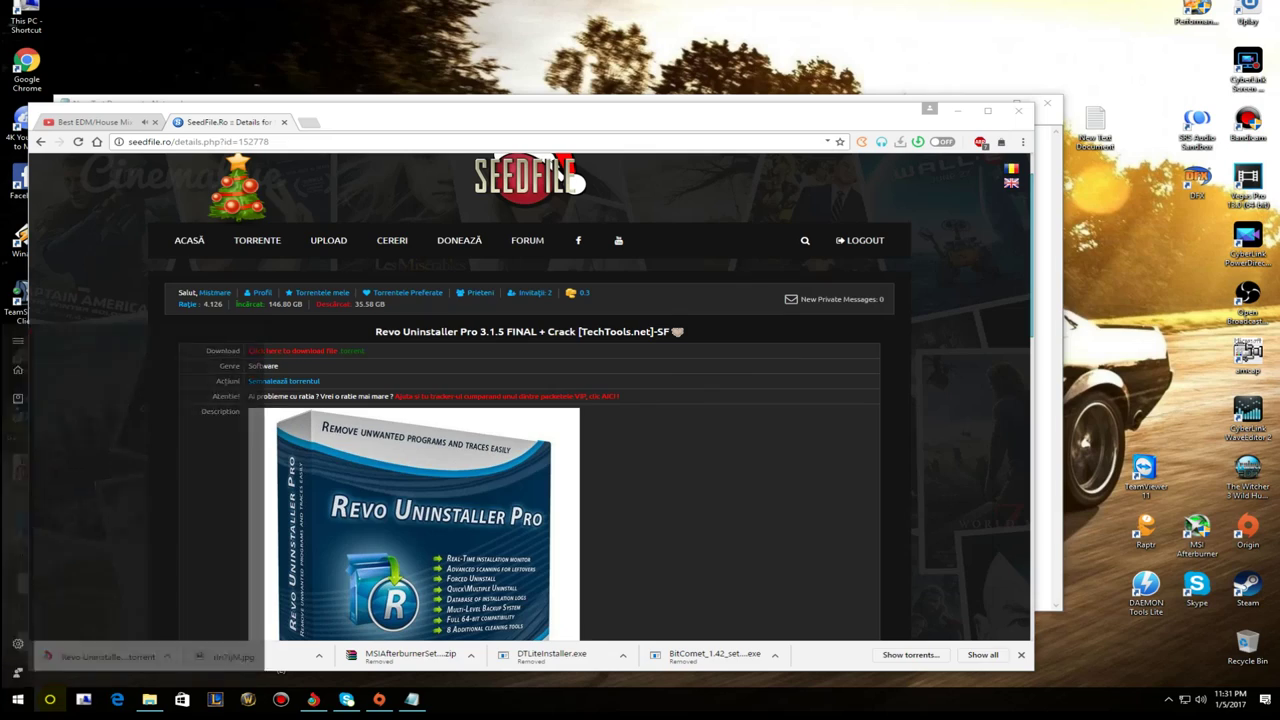
type("r")
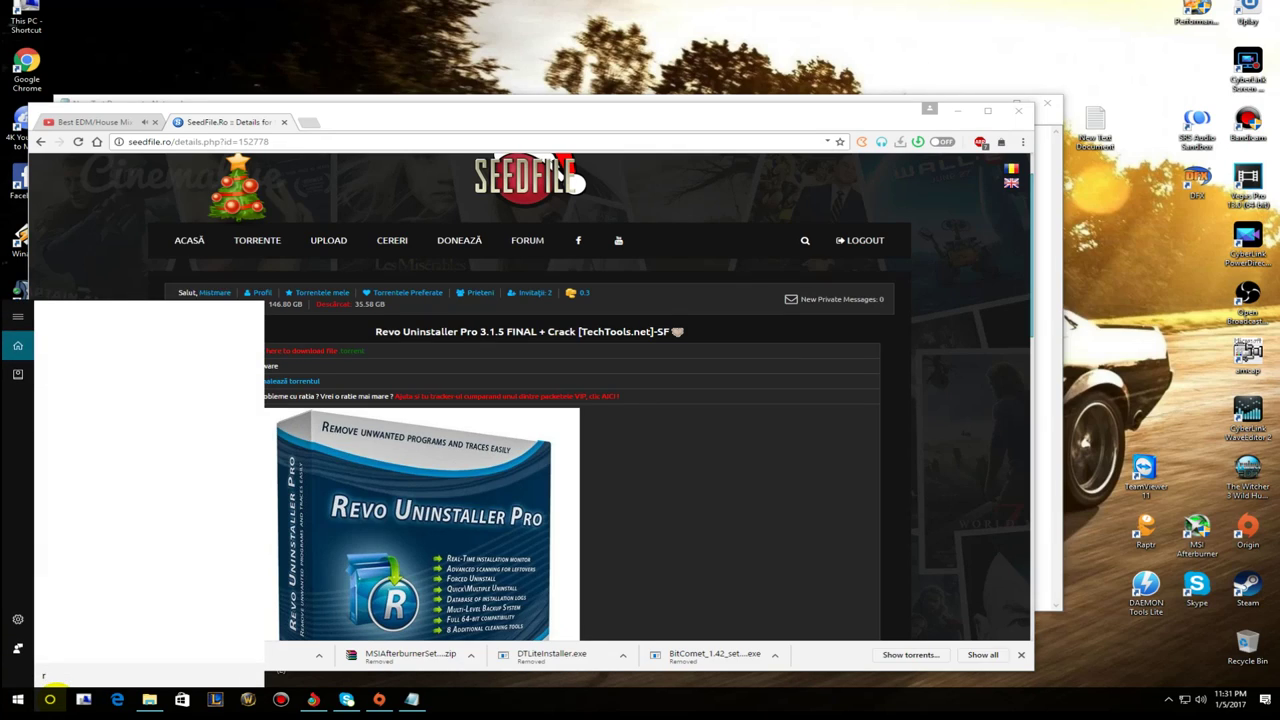
type("evo")
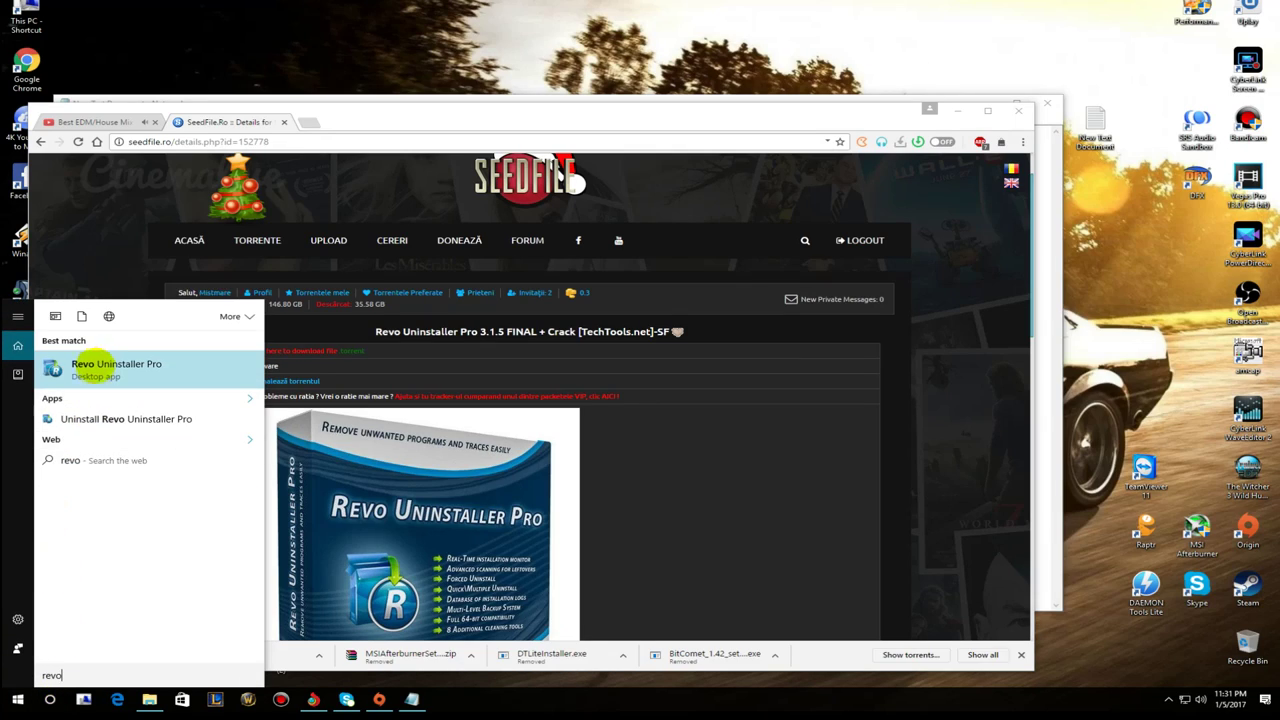
left_click(95, 366)
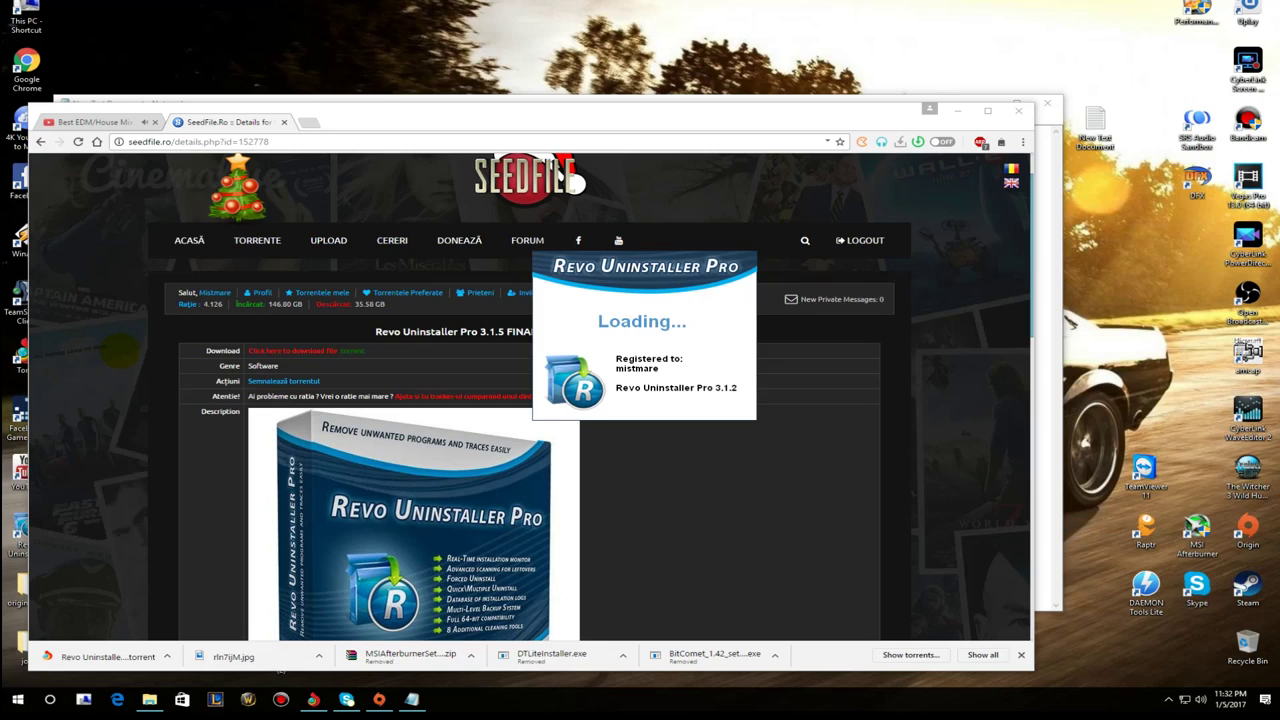
left_click(956, 109)
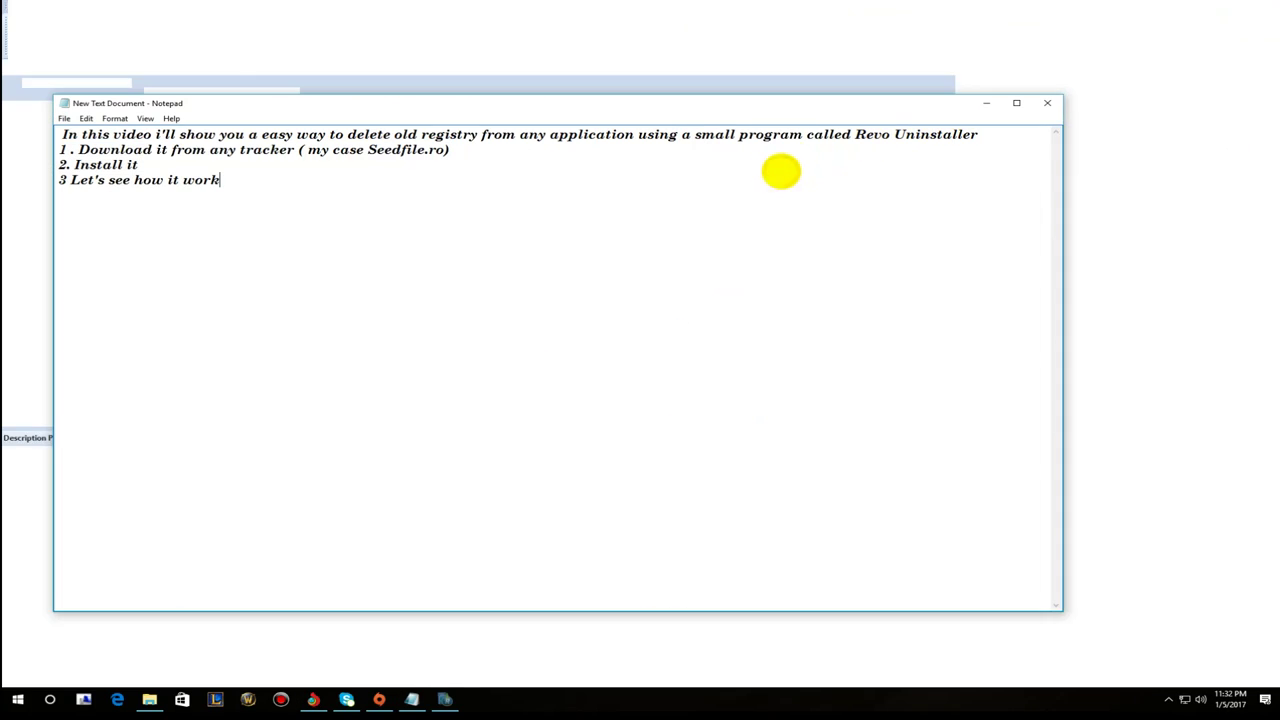
left_click(985, 103)
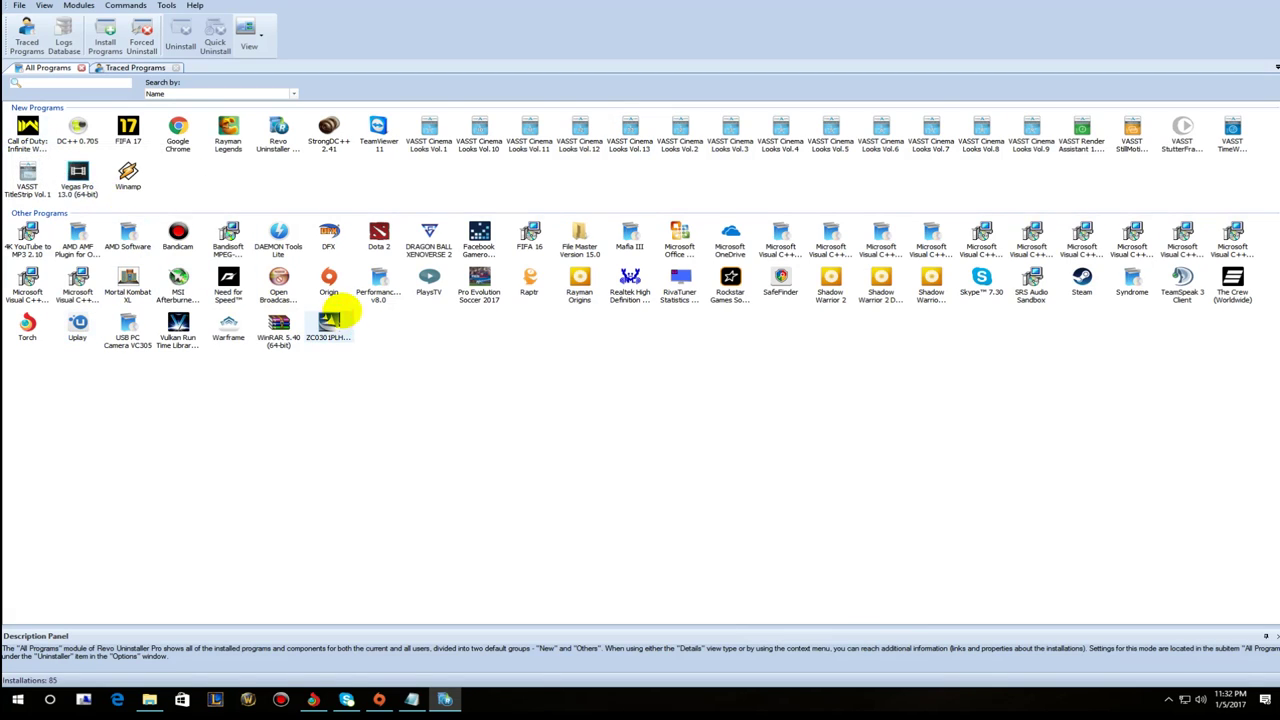
Start uninstalling DC++ 0.705 without the registry backup and restore point, and dismiss its built-in uninstaller.
left_click(80, 127)
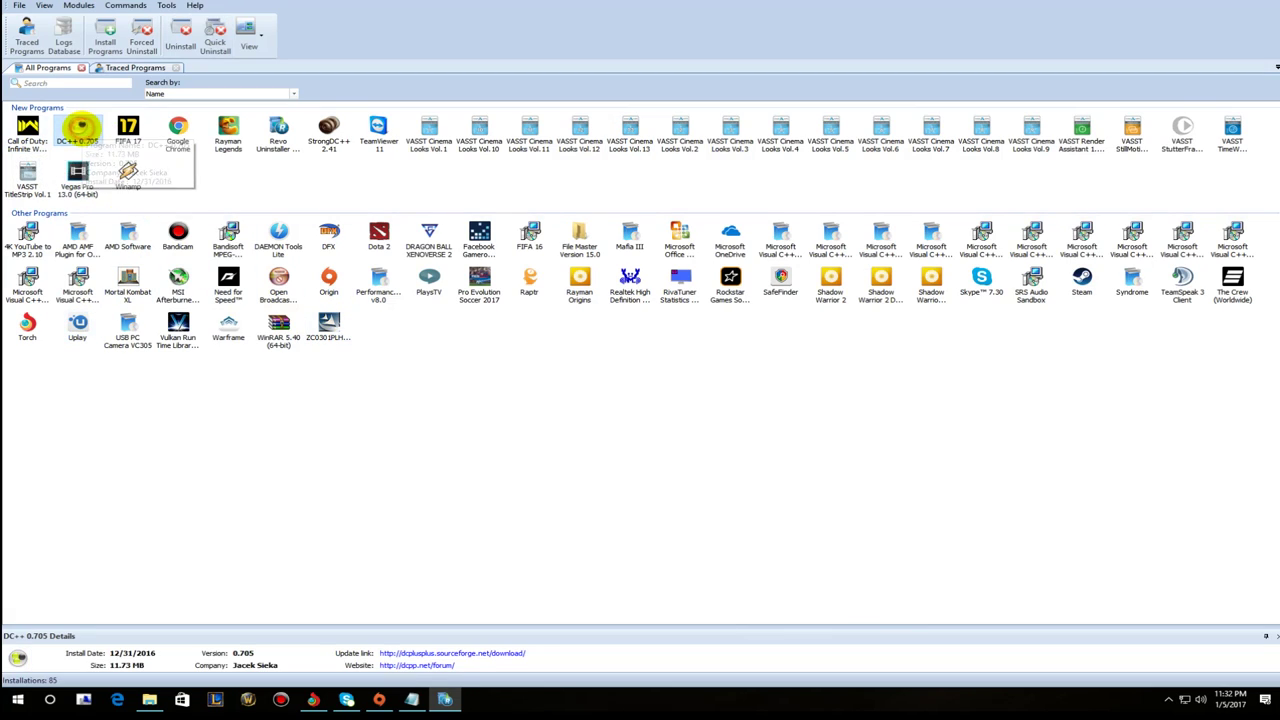
right_click(80, 127)
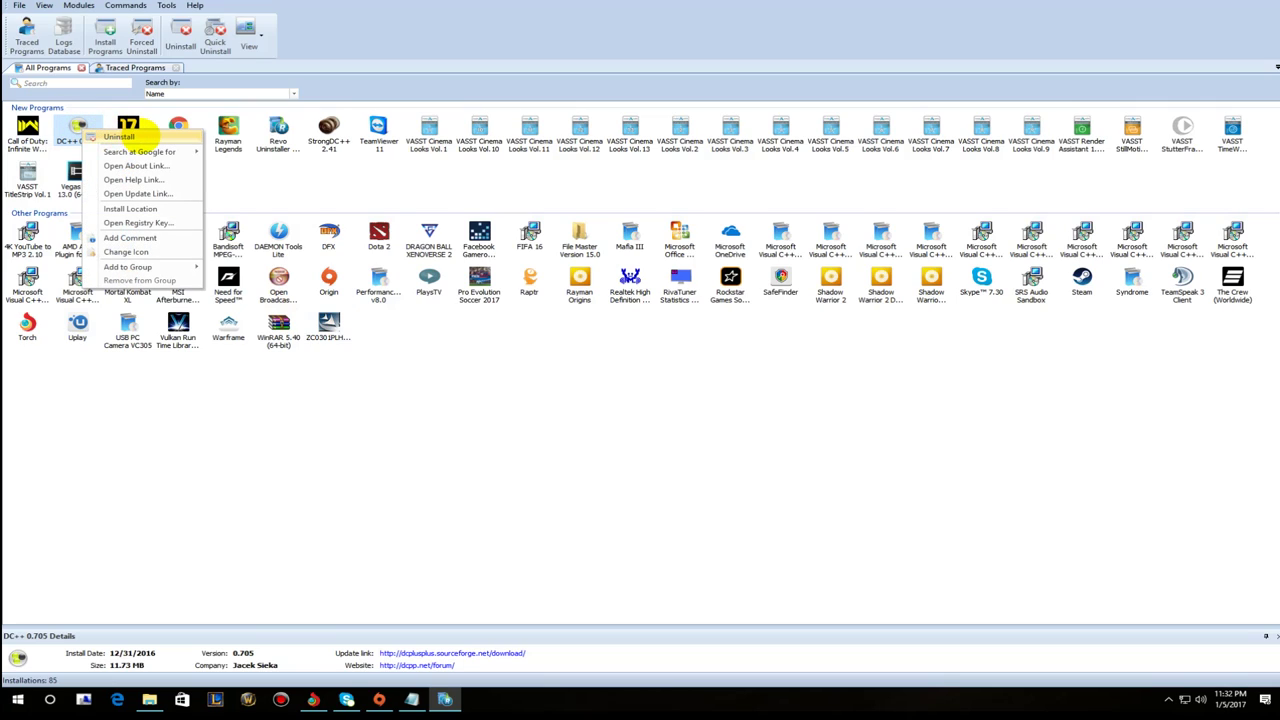
left_click(128, 135)
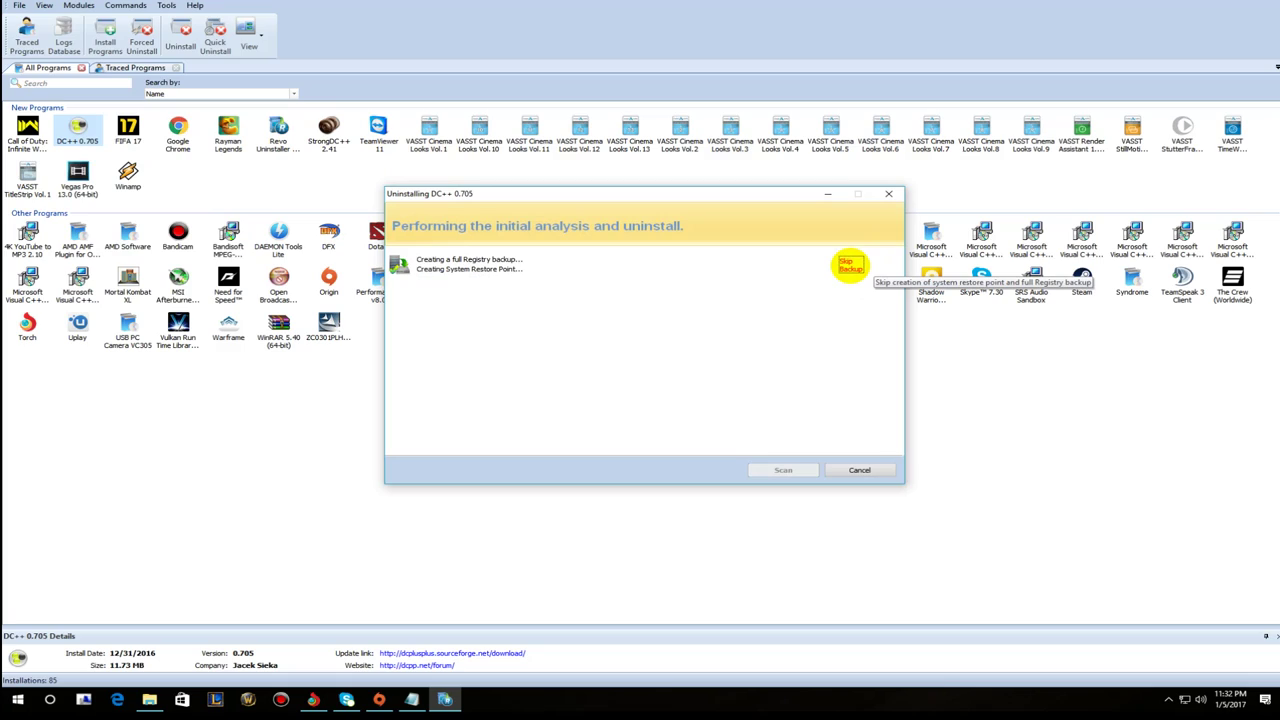
left_click(849, 265)
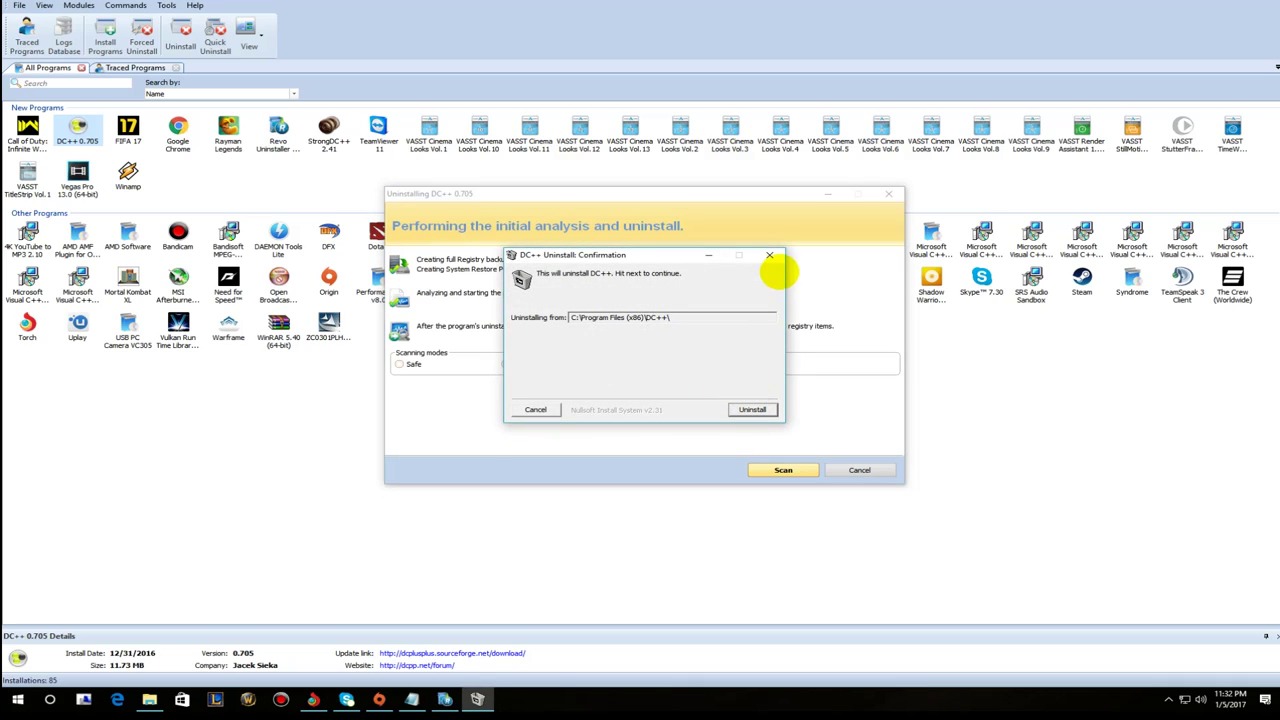
left_click(768, 253)
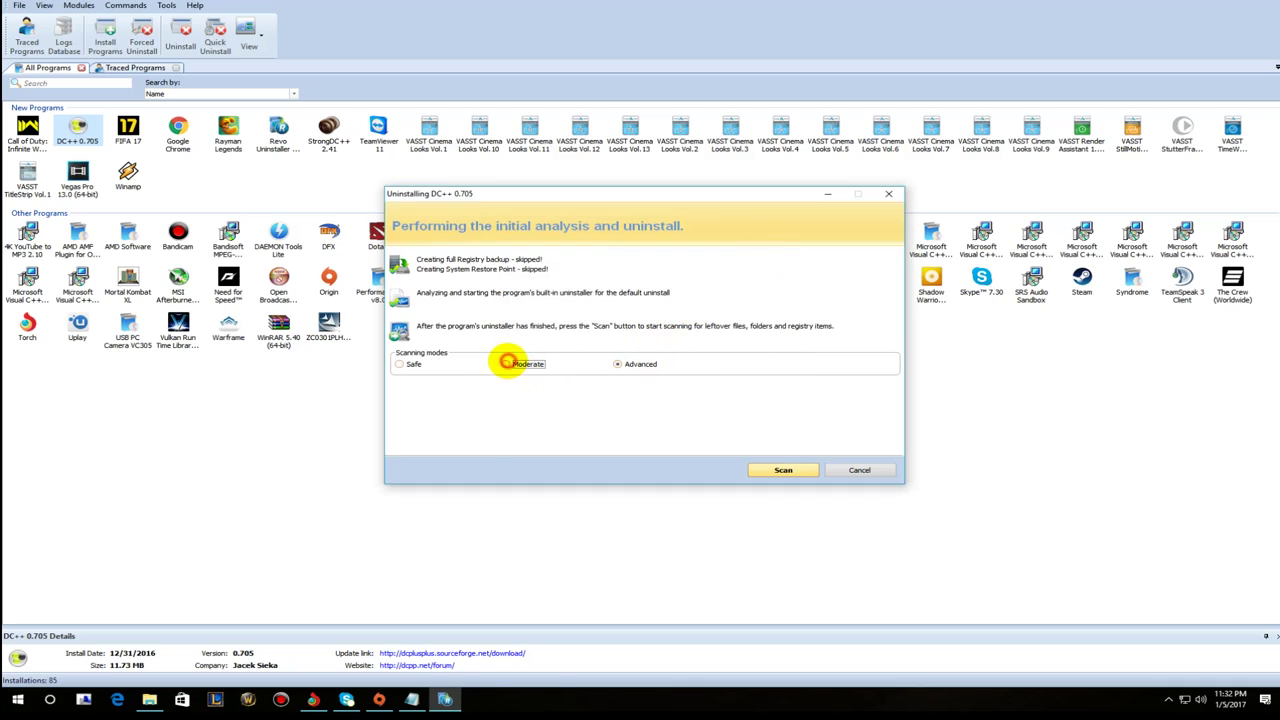
Scan for DC++ 0.705 leftover files, folders and registry items using the Advanced scanning mode.
left_click(403, 364)
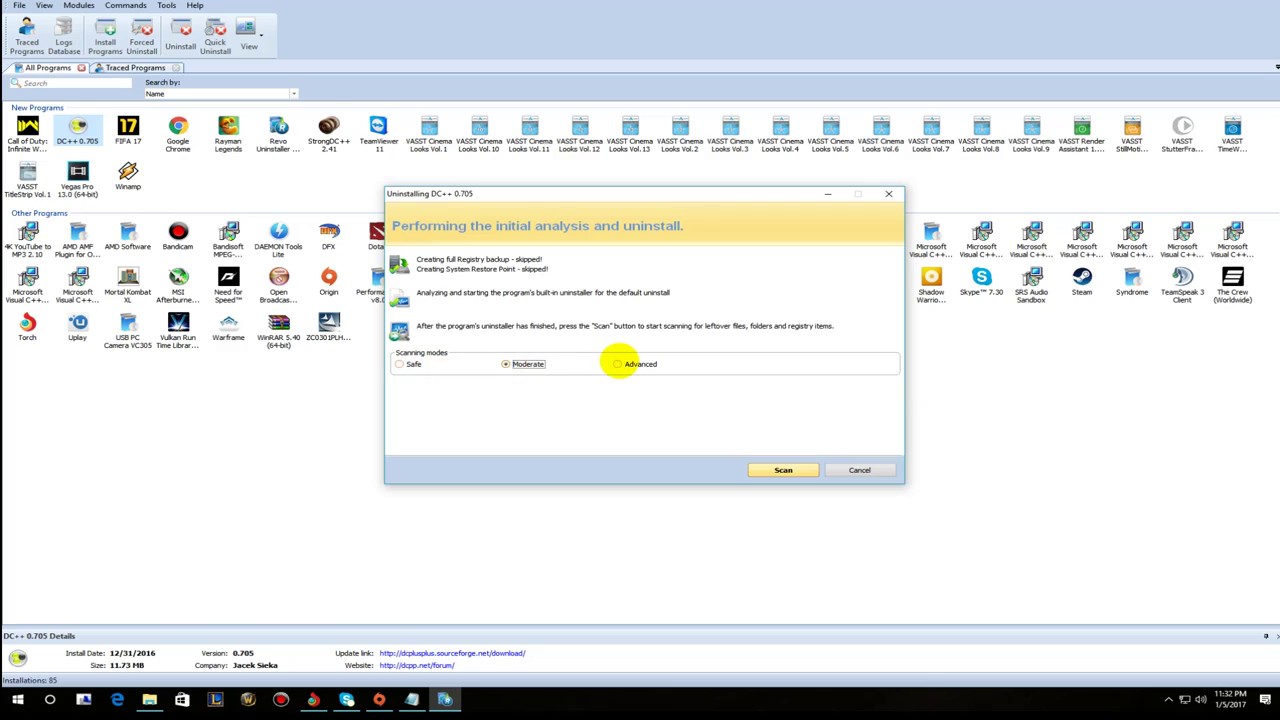
left_click(618, 364)
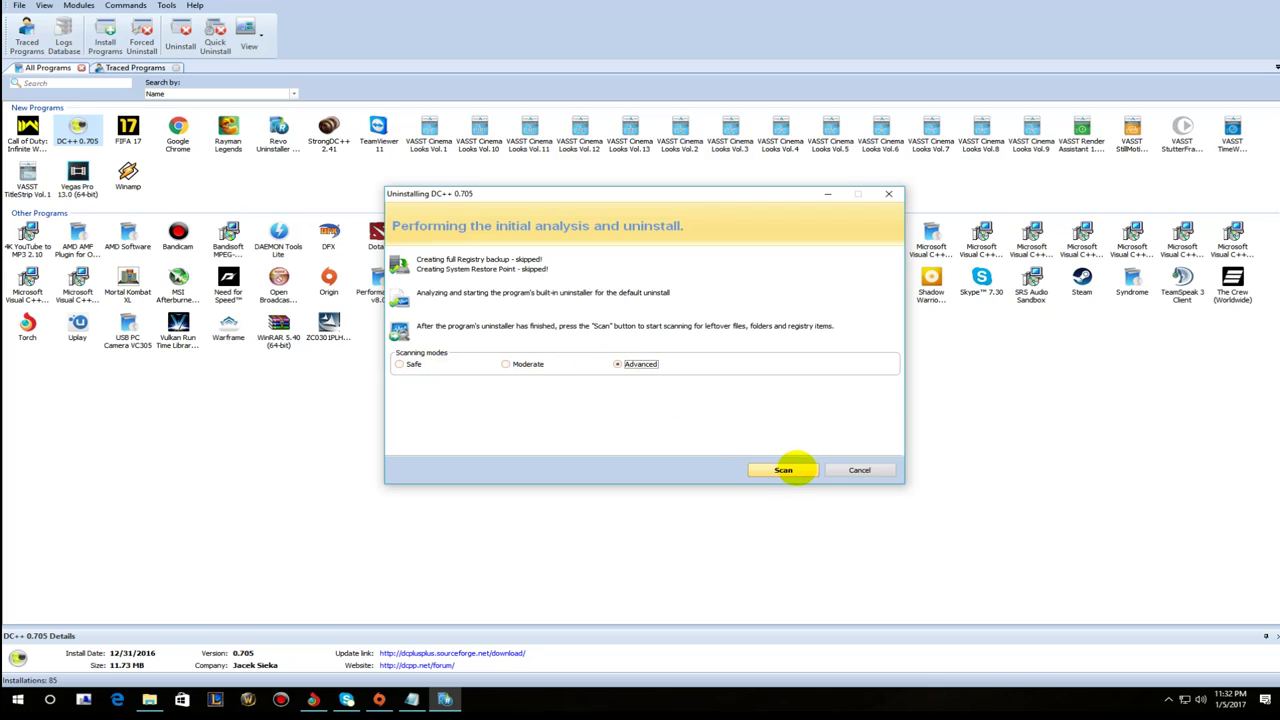
left_click(785, 470)
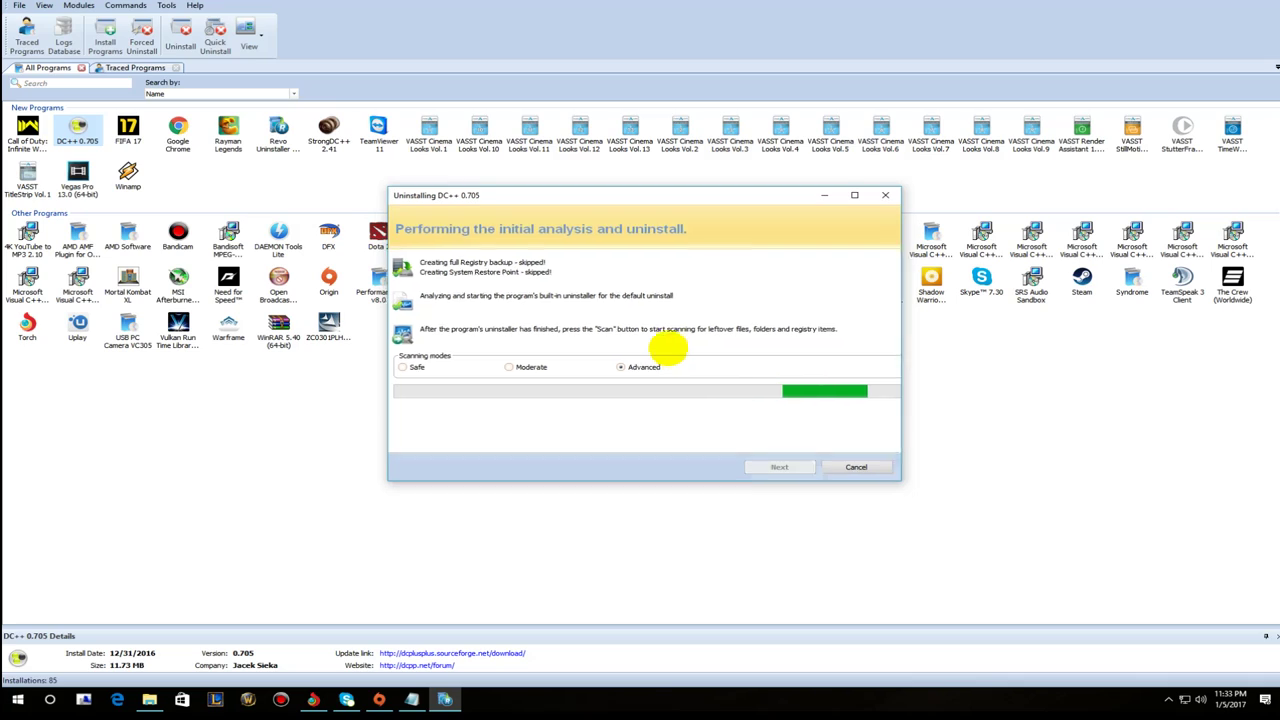
Select all the leftover registry items found for DC++ 0.705 and delete them, confirming the deletion.
left_click(440, 437)
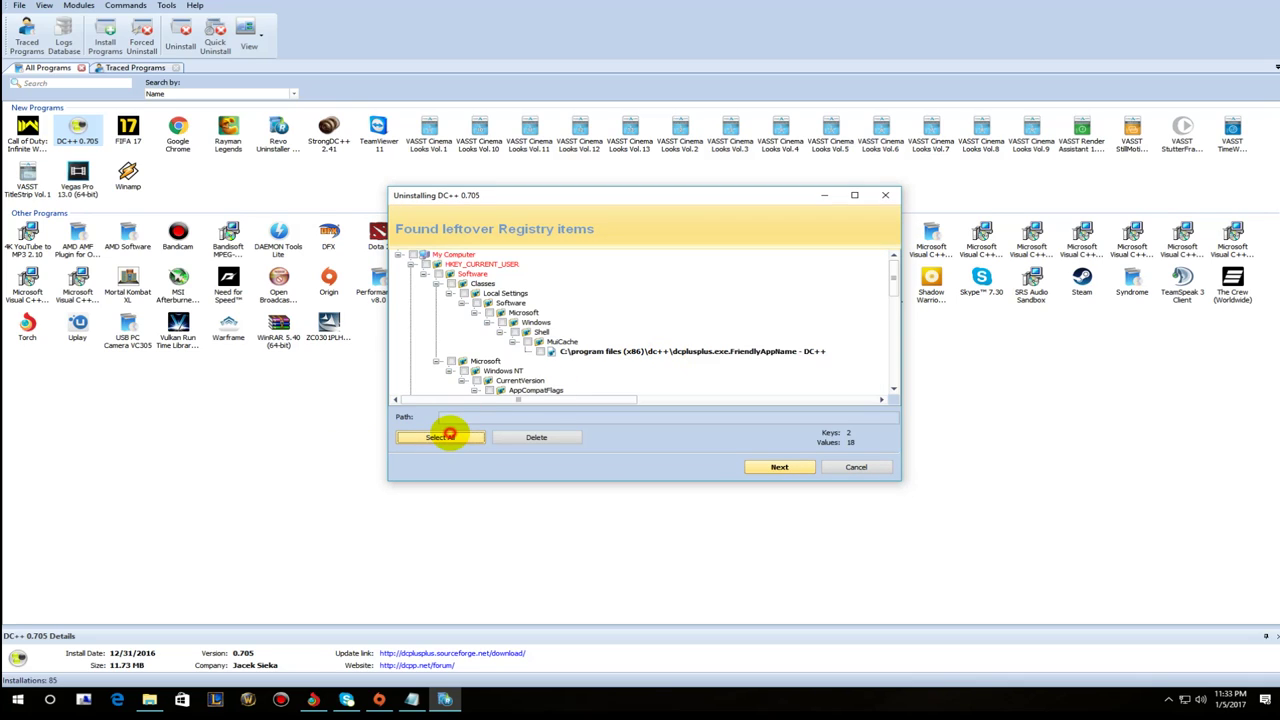
scroll(572, 372, "down", 10)
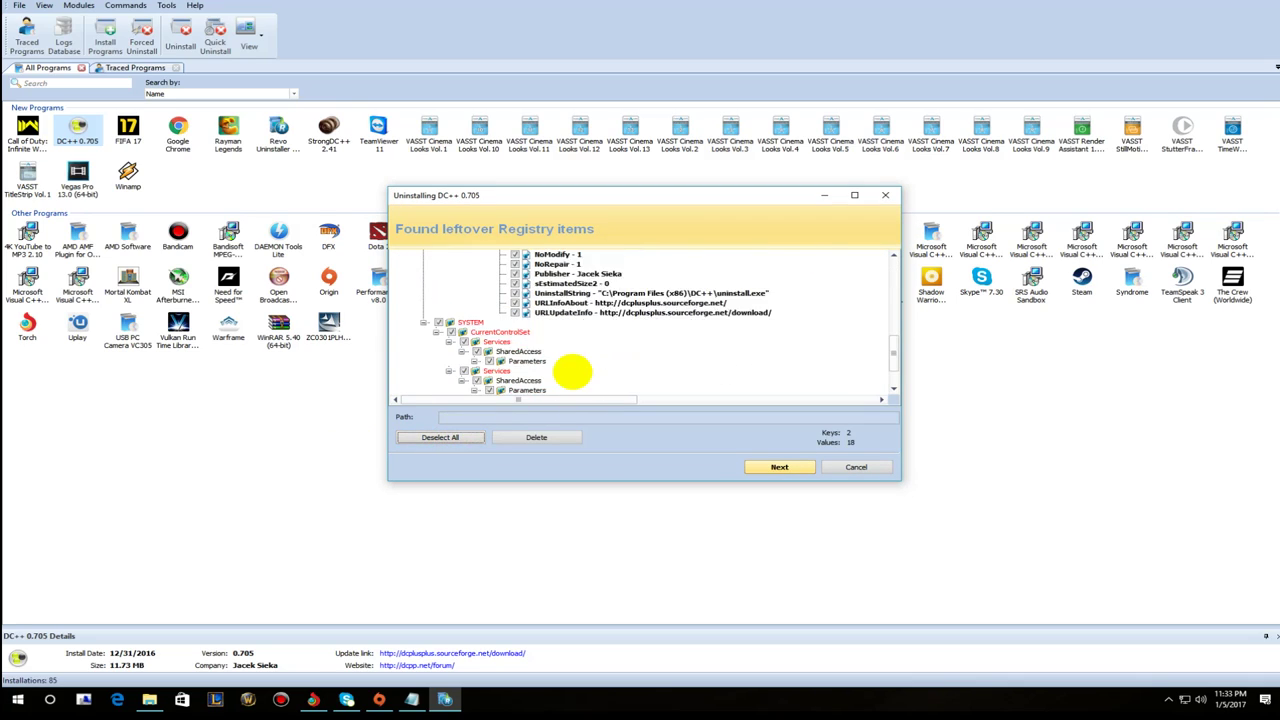
left_click(556, 436)
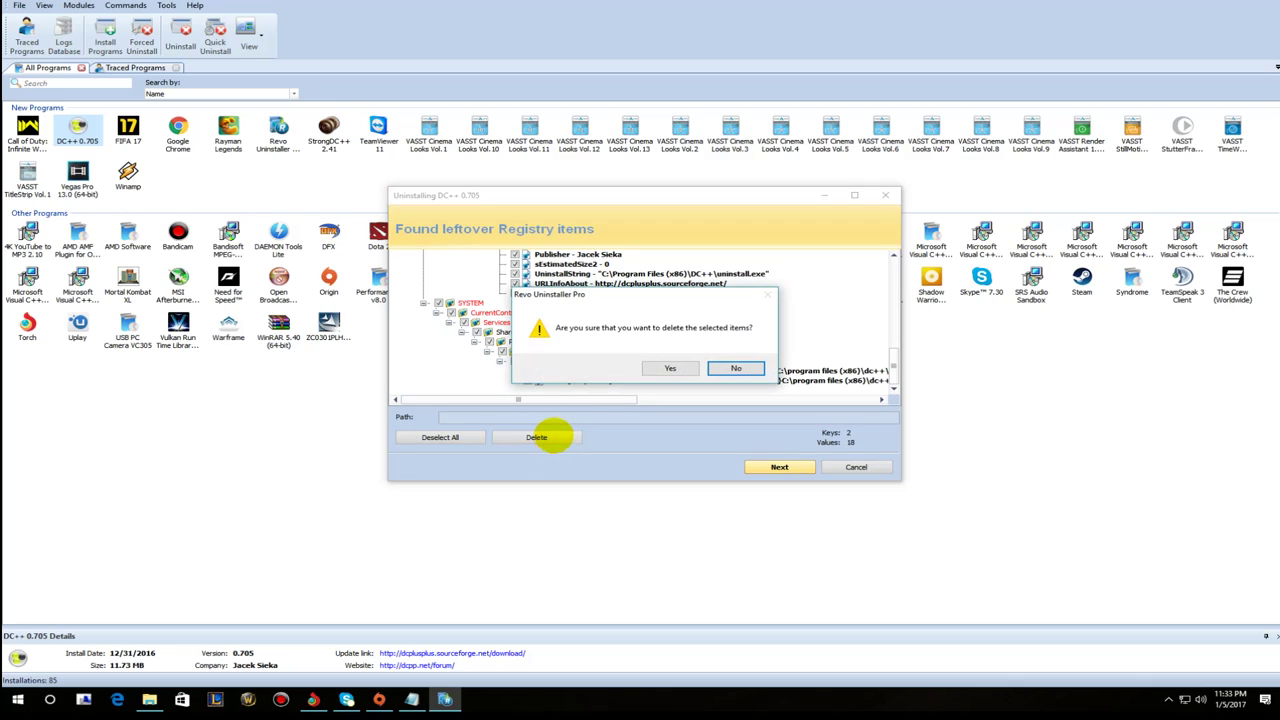
left_click(660, 369)
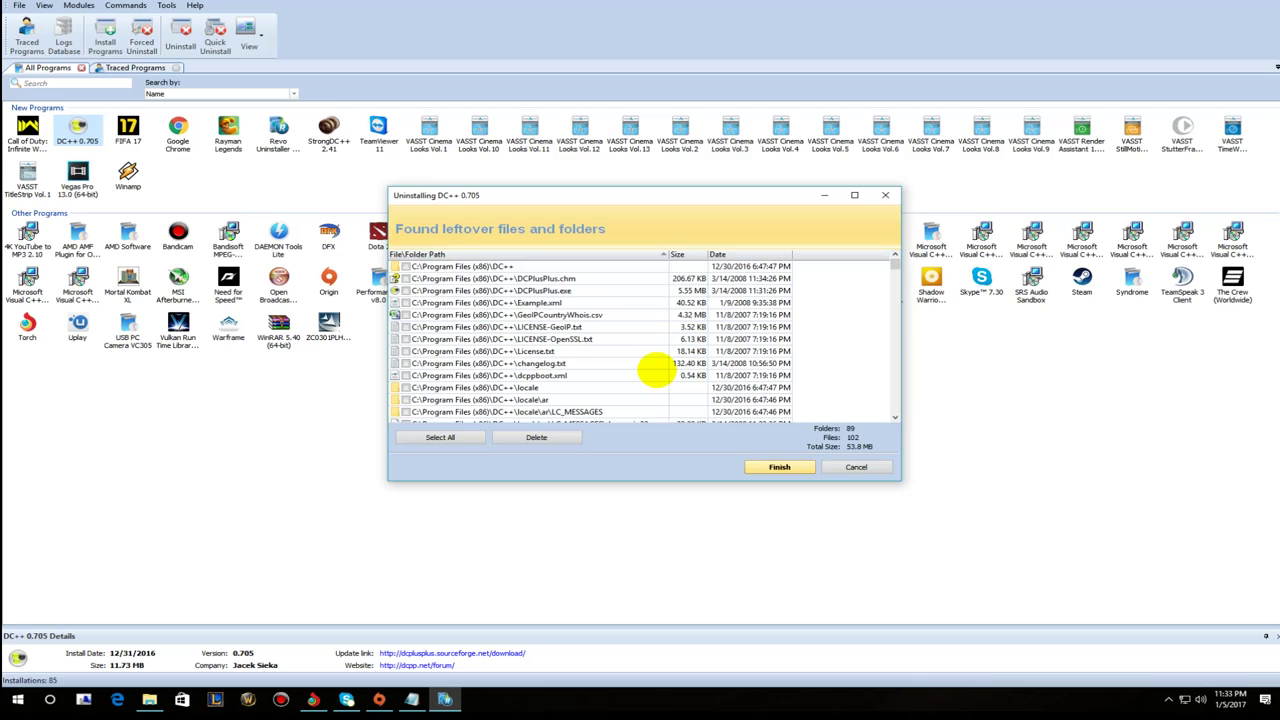
Select all the leftover DC++ files and folders and delete them, confirming the deletion.
left_click(440, 437)
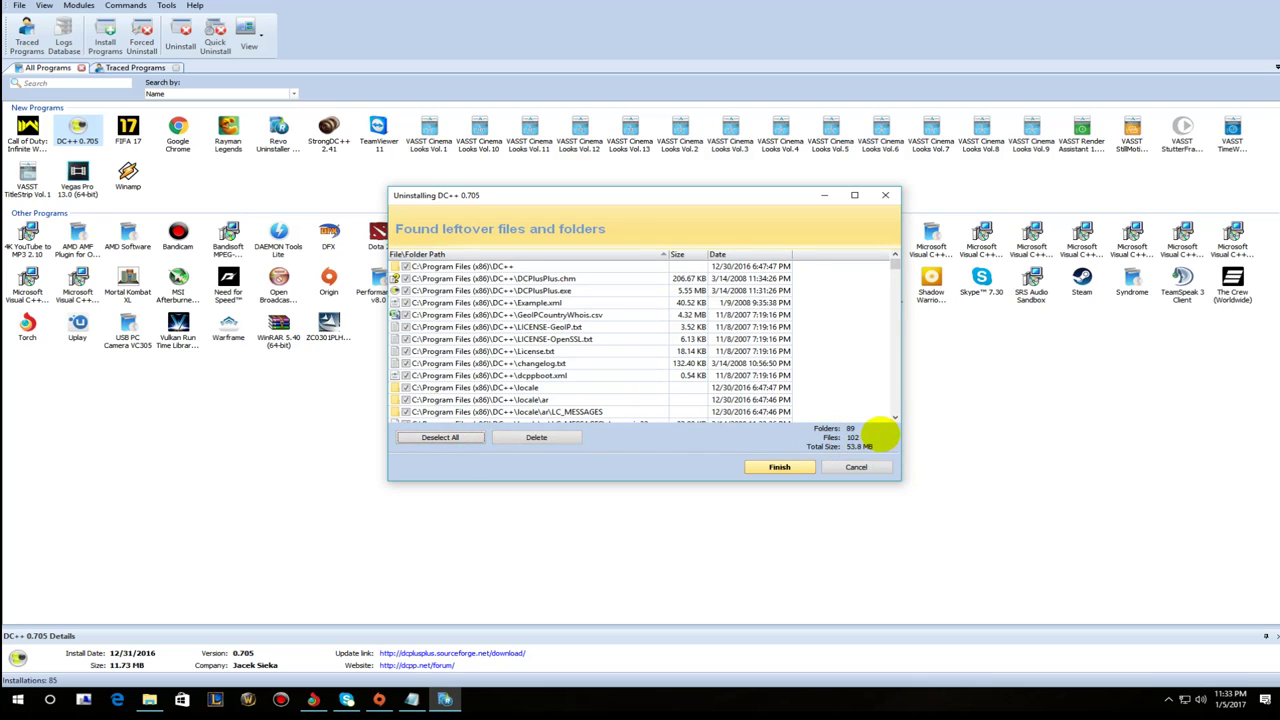
left_click(538, 437)
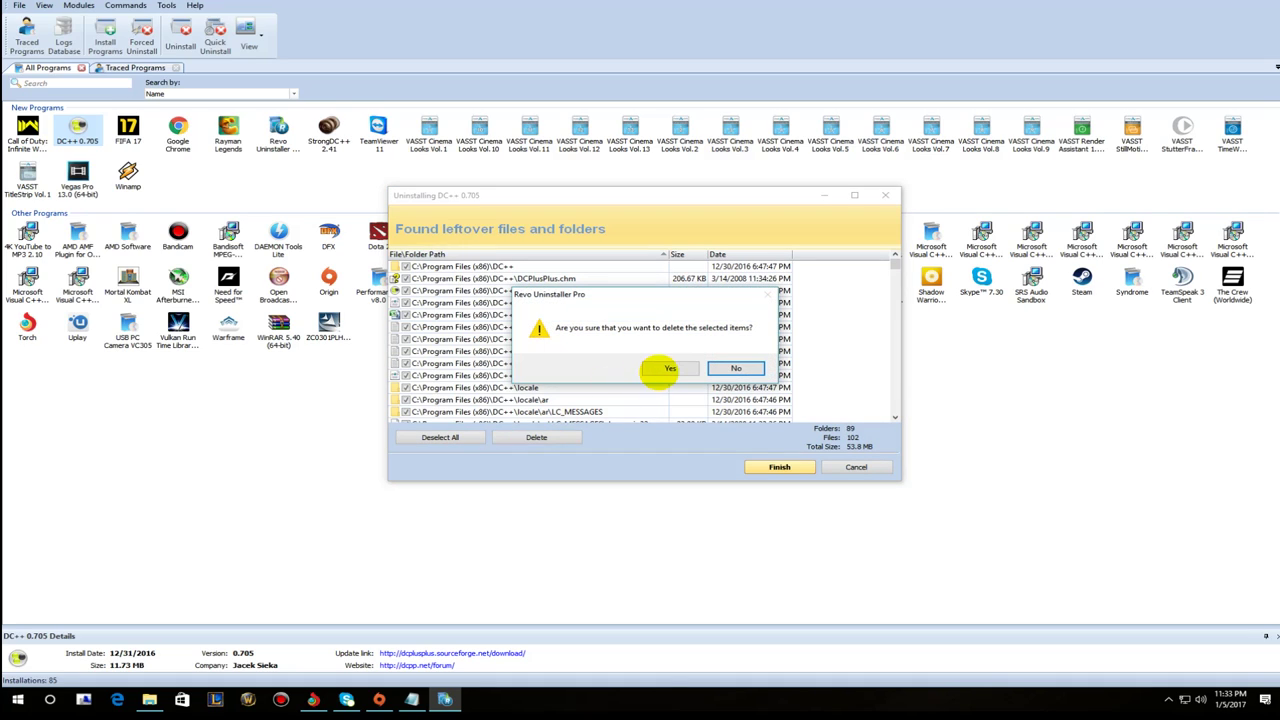
left_click(668, 368)
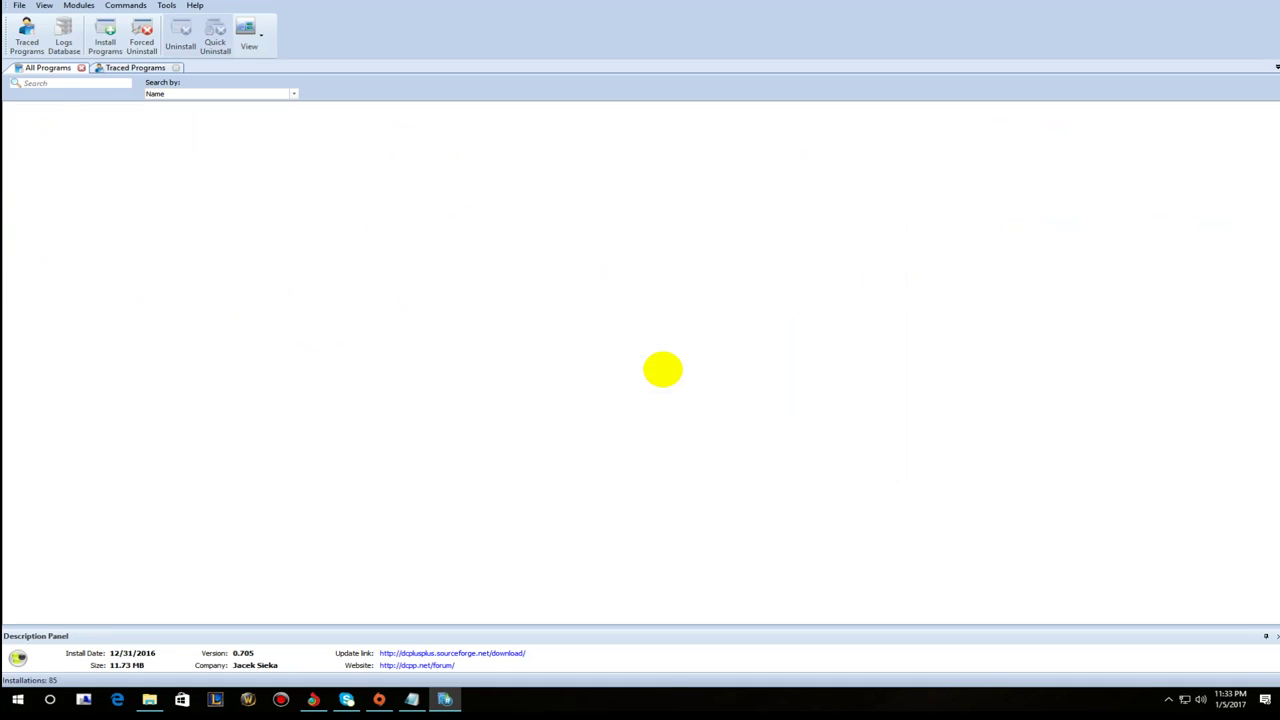
left_click(457, 386)
Search the installed programs list for "dc" to check for DC++, and clear the search.
left_click(54, 84)
type("dc")
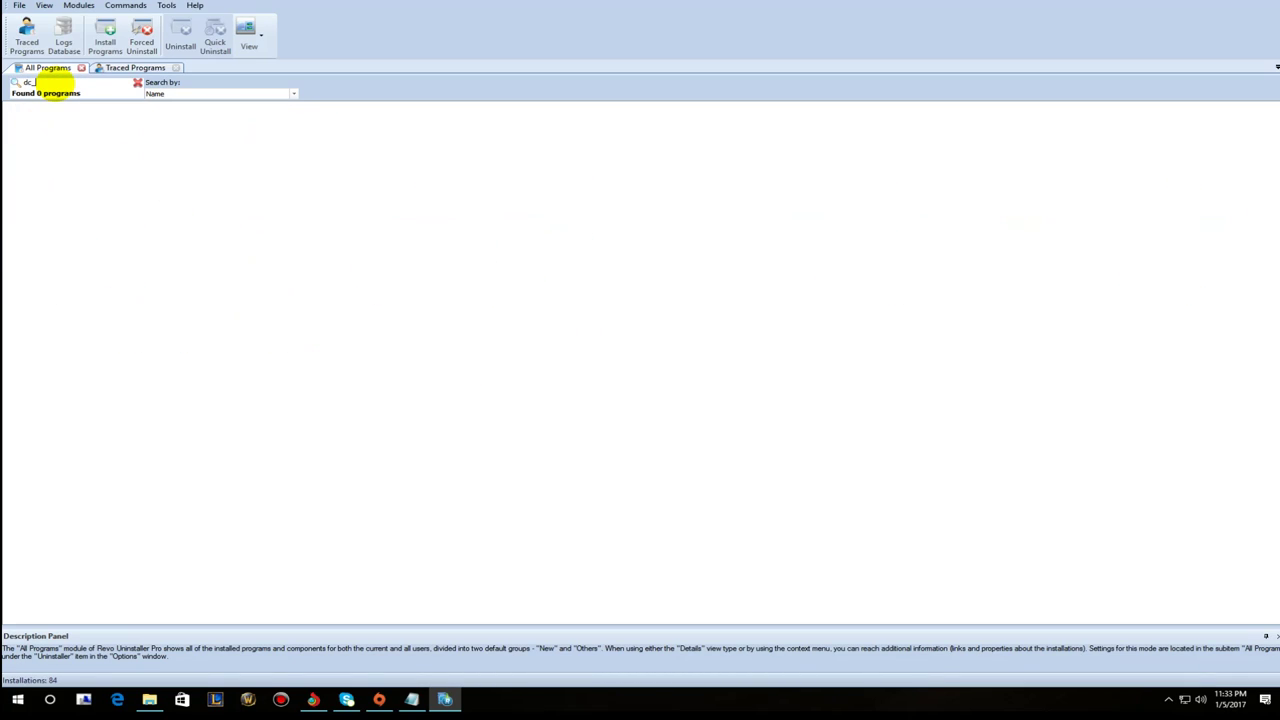
type("+")
key("BackSpace")
key("BackSpace")
key("BackSpace")
key("BackSpace")
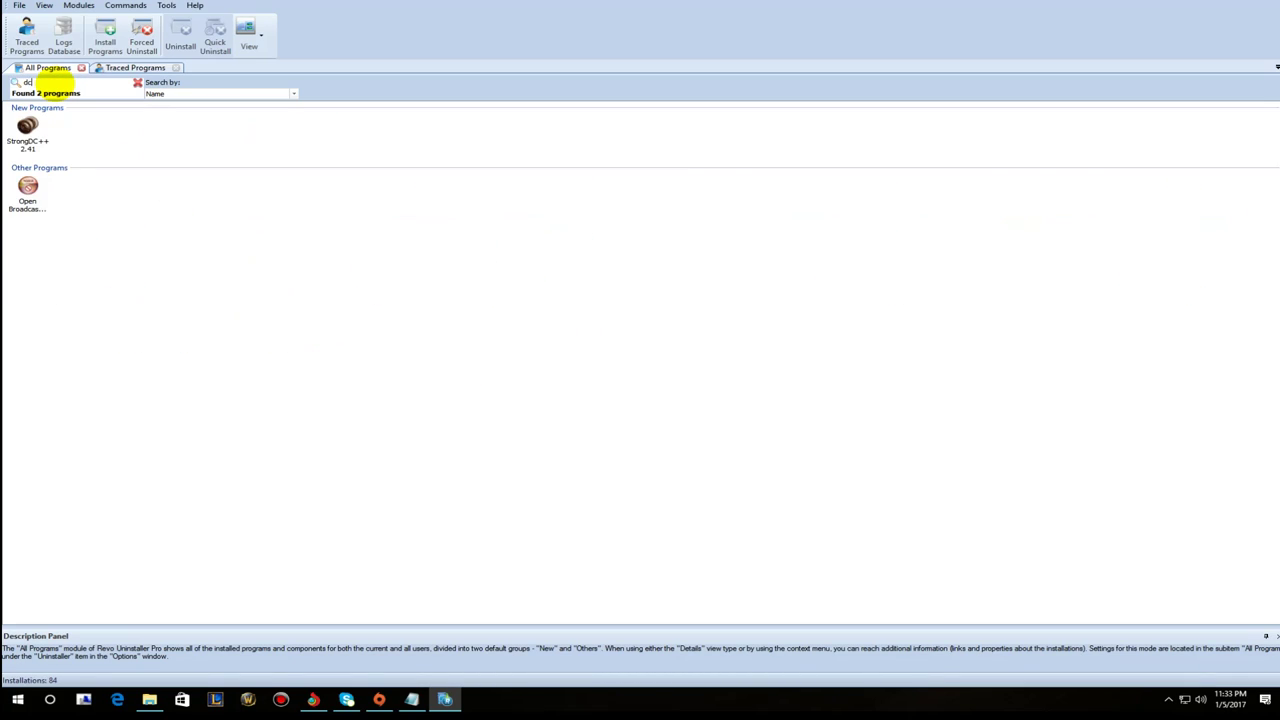
Search Windows for "dc_" to check for DC++ remnants, and switch to the New Text Document notes in Notepad.
left_click(50, 699)
type("dc_")
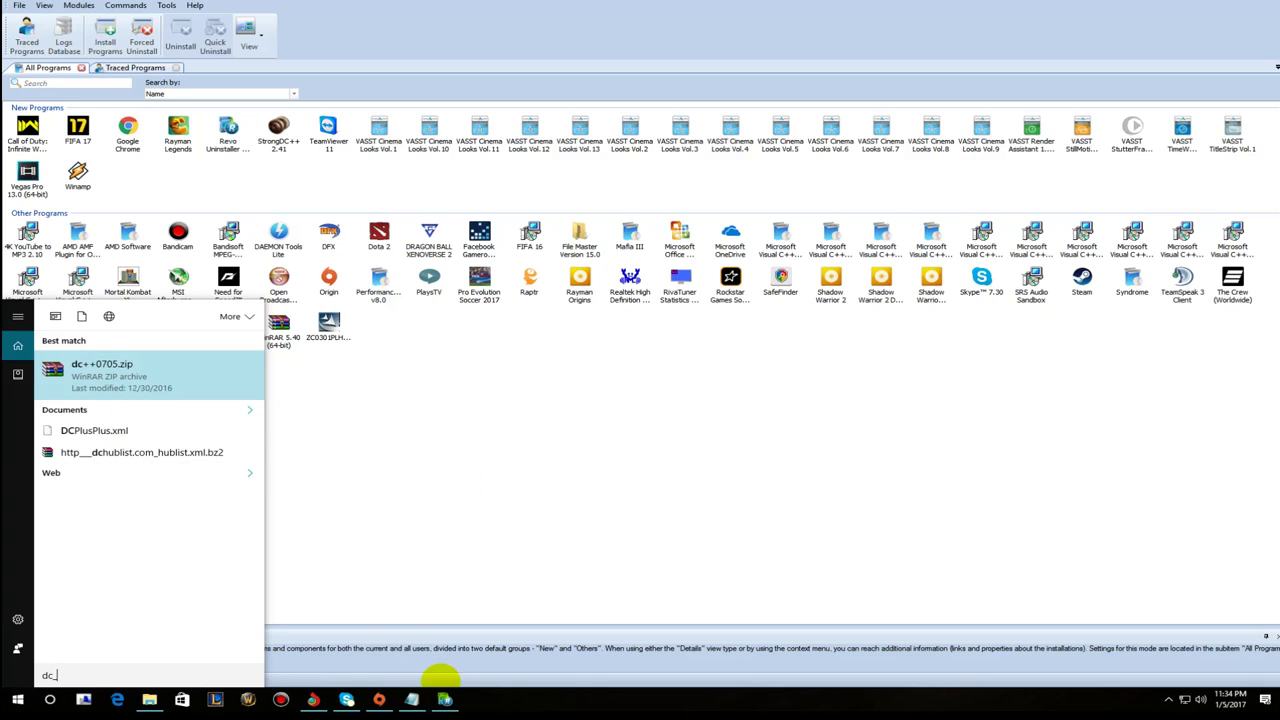
left_click(411, 699)
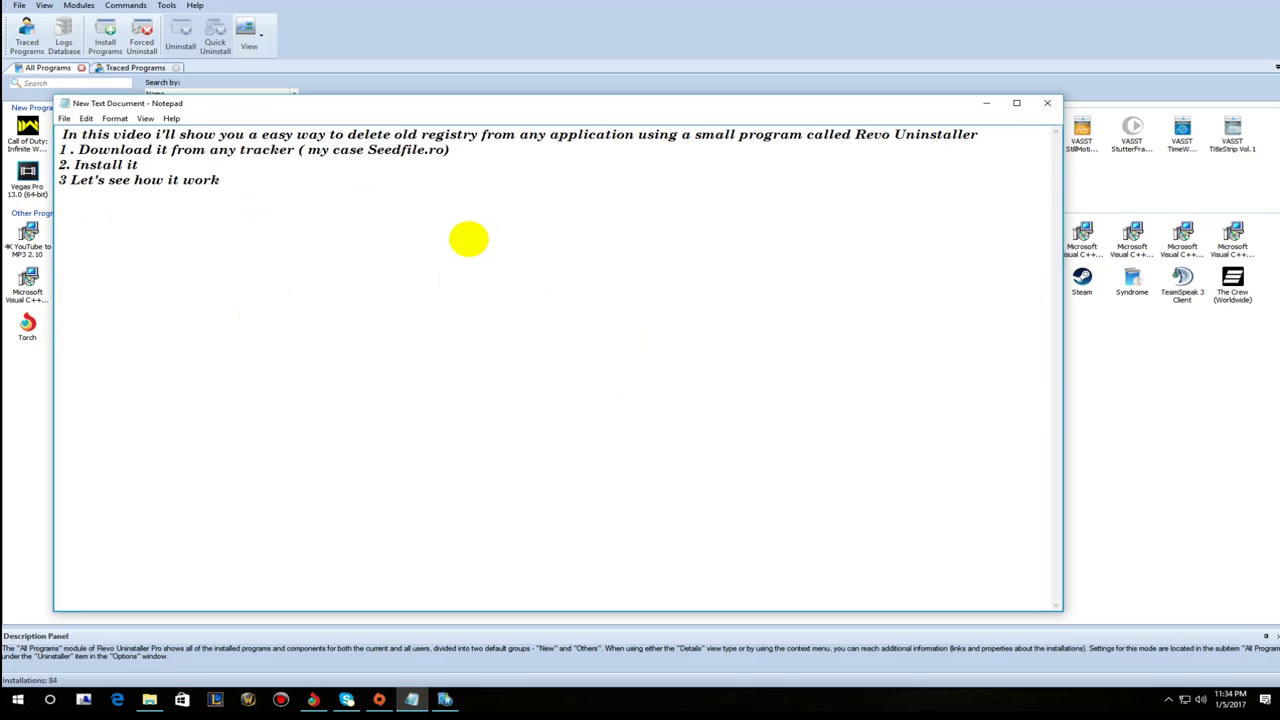